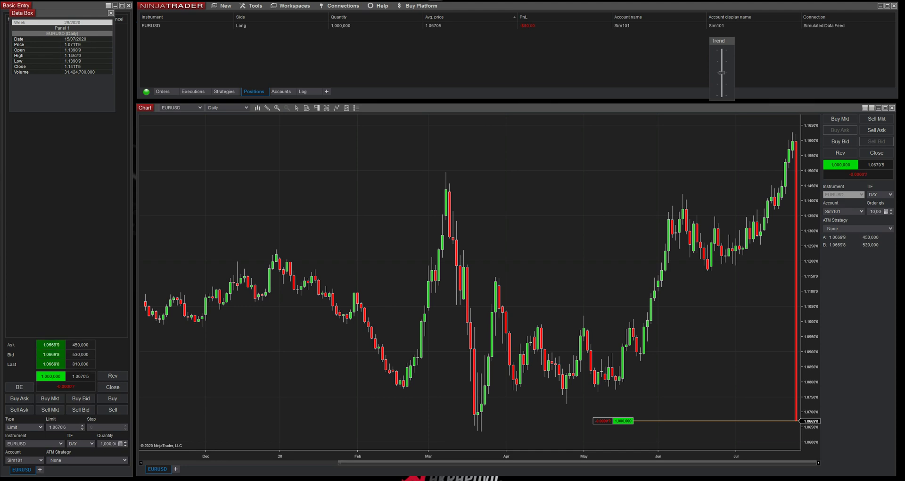
- Switch to the Chrome window playing the cTrader Guardian Angel Protection video
key(alt+Tab)
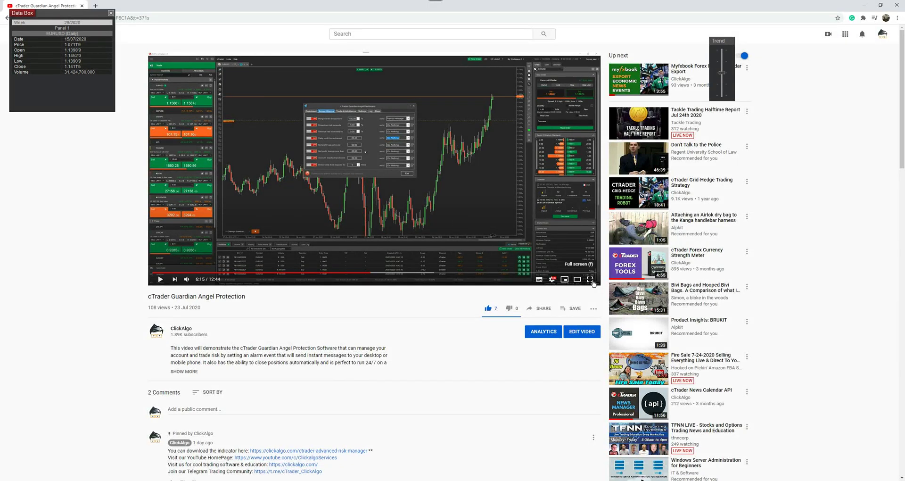
- Watch the Guardian Angel video full screen, check its quality options, then minimise Chrome
double_click(449, 217)
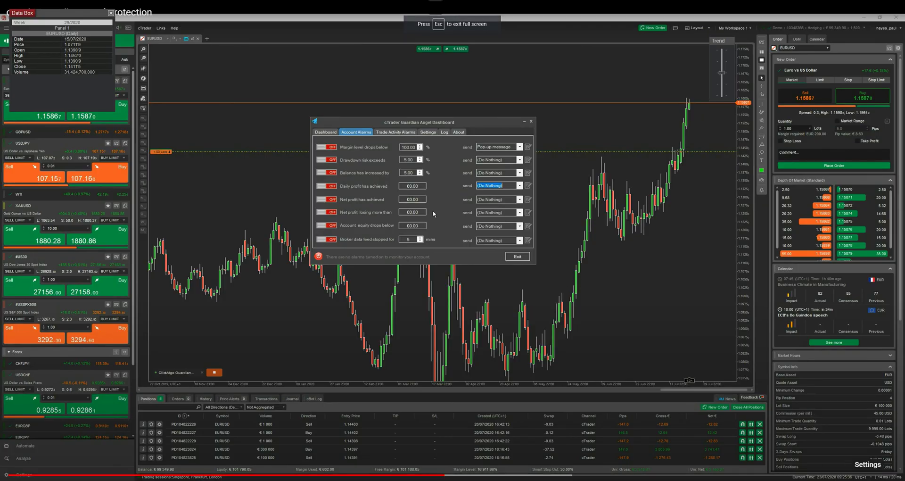
click(852, 468)
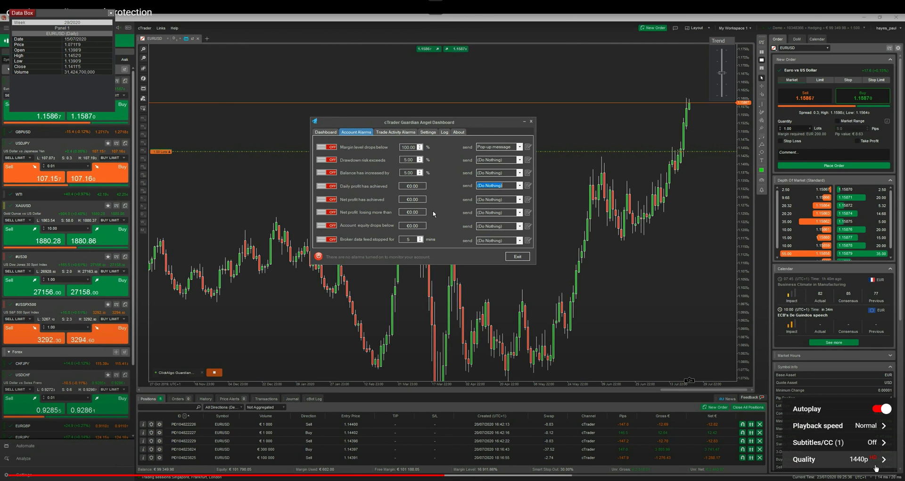
click(861, 461)
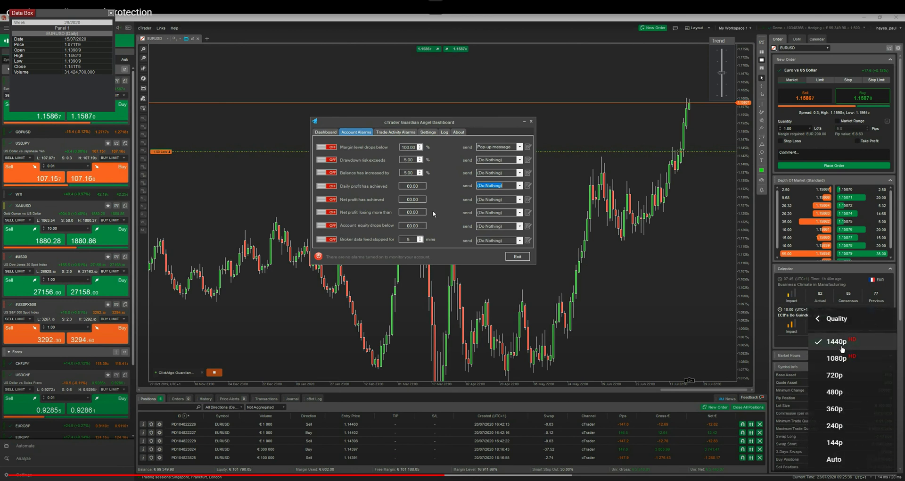
click(645, 248)
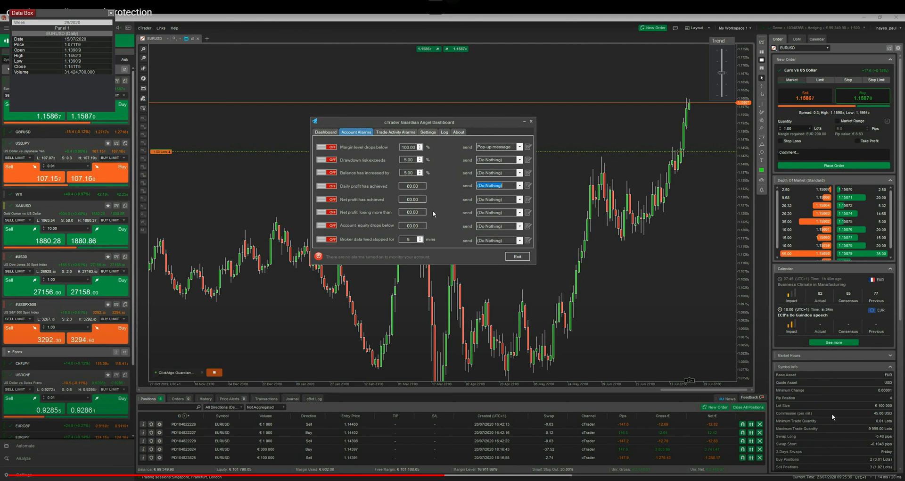
click(893, 475)
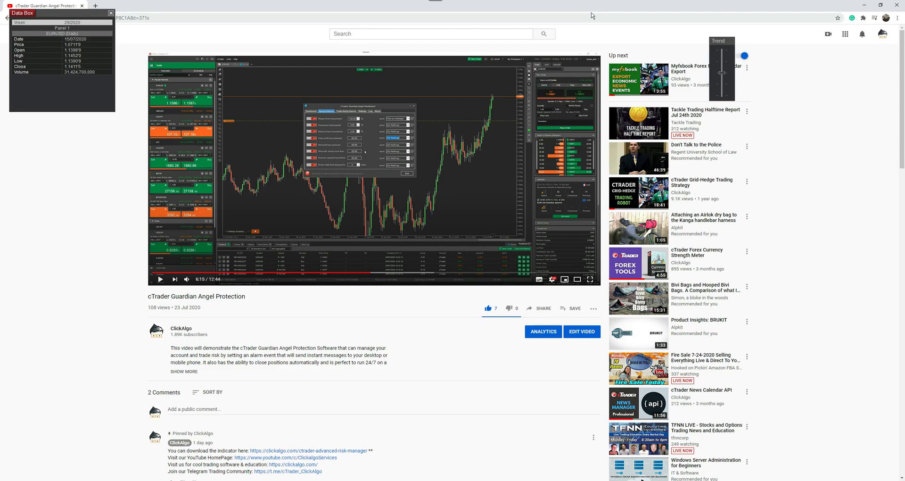
key(super+Down)
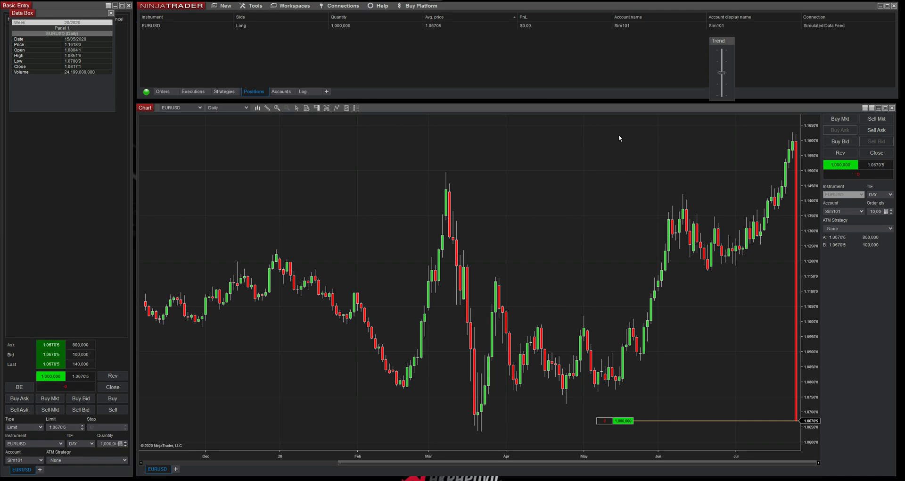
- Launch ClickAlgo Alarm Manager from the New menu and pass the machine license check
click(224, 7)
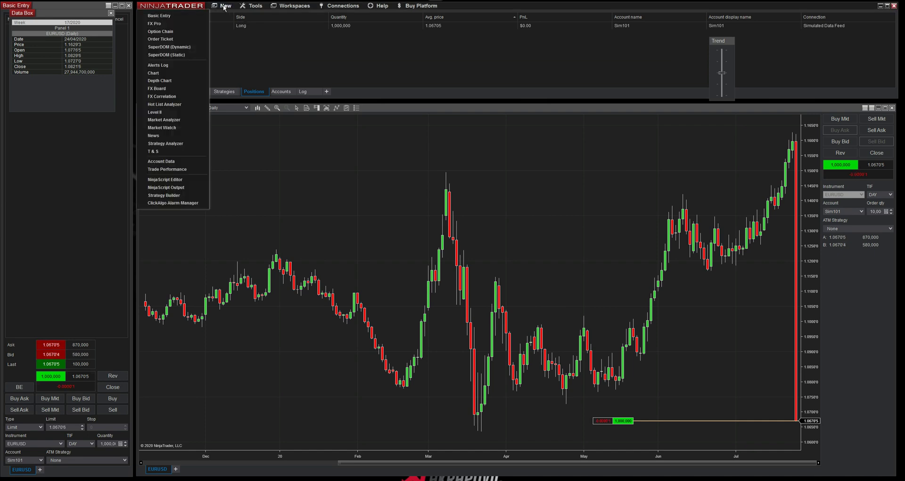
click(171, 204)
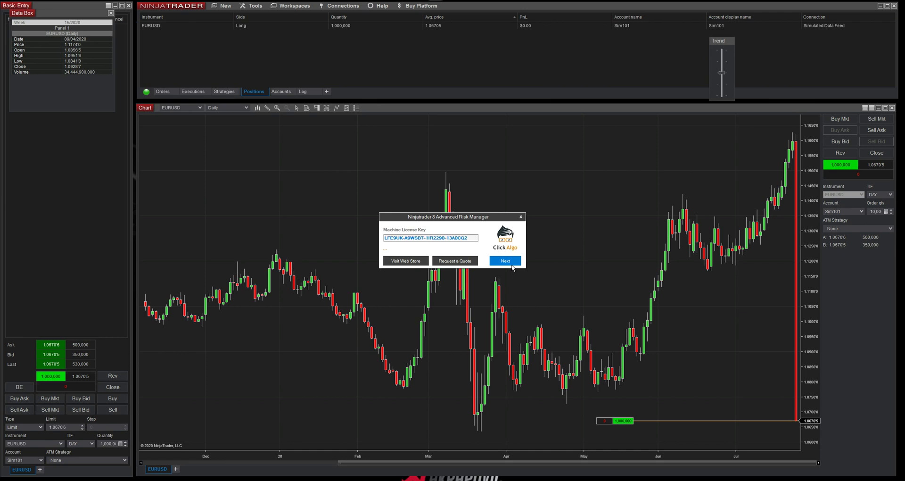
click(507, 264)
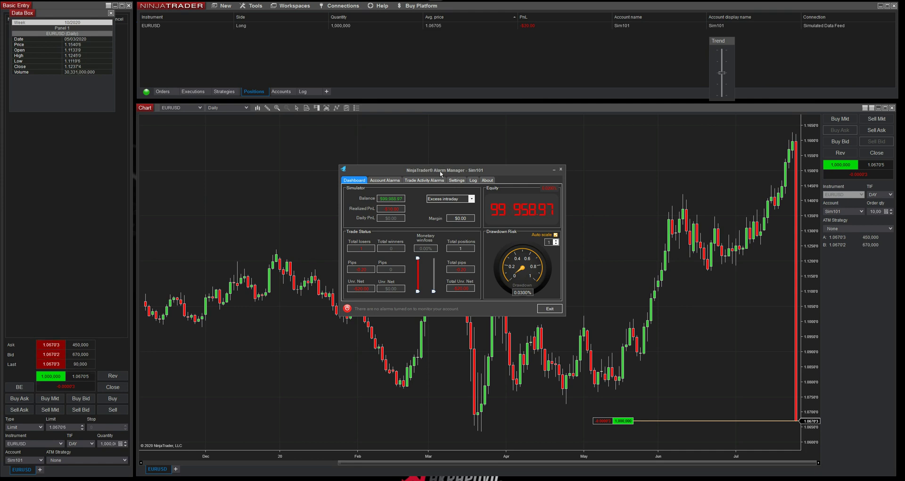
- Move the Alarm Manager up-left and set the simulator margin type to Intraday
drag(441, 173, 408, 132)
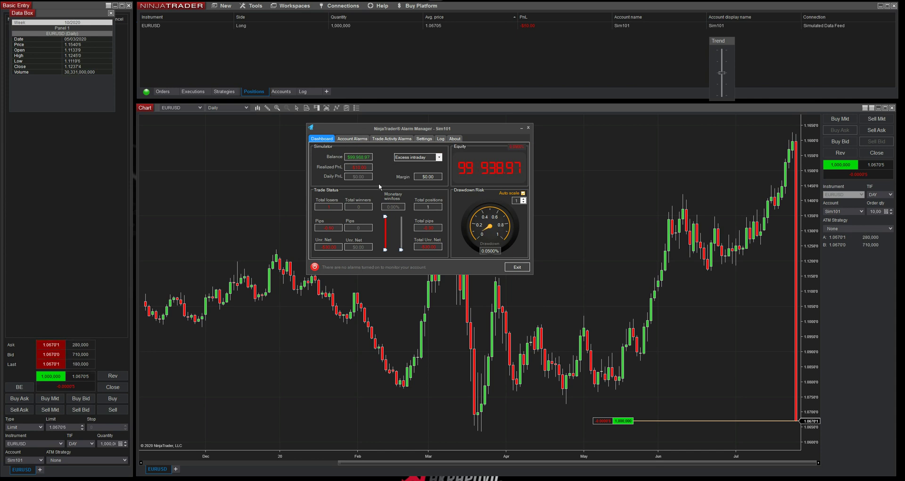
click(439, 158)
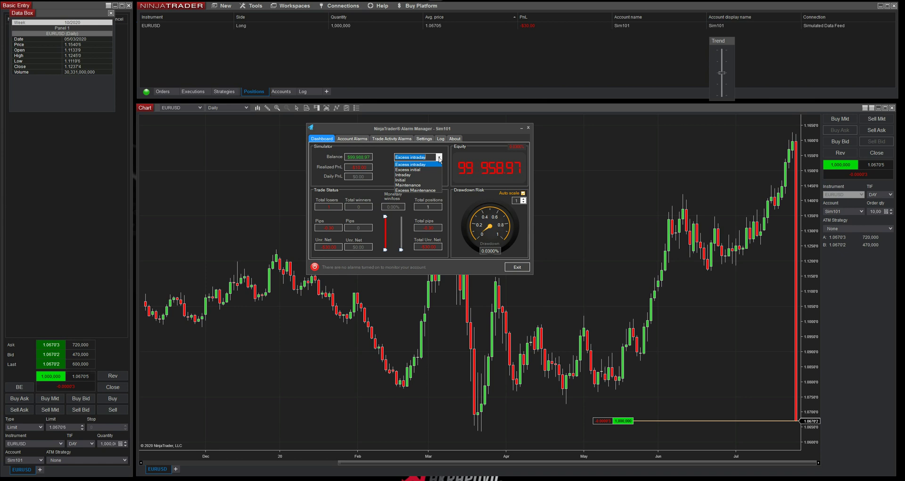
click(418, 175)
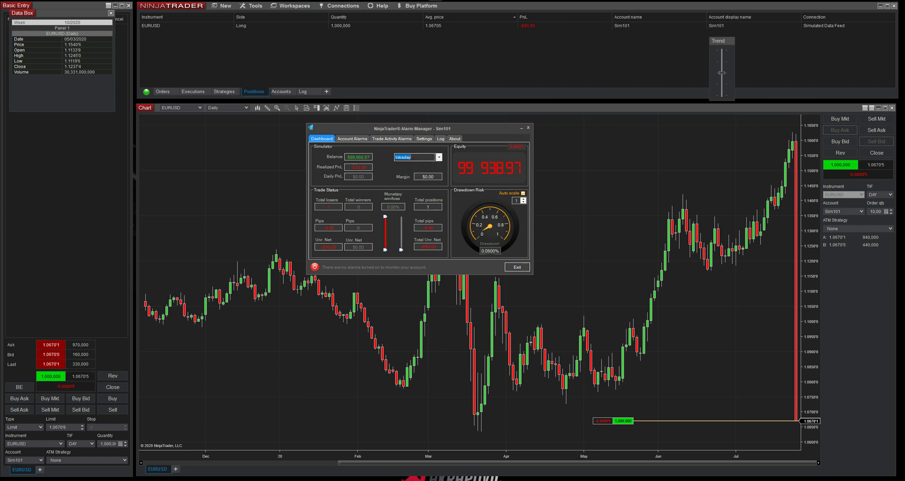
click(435, 157)
click(415, 174)
- Raise the Drawdown Risk gauge scale to 5, return it to 1, then show Account Alarms
click(466, 204)
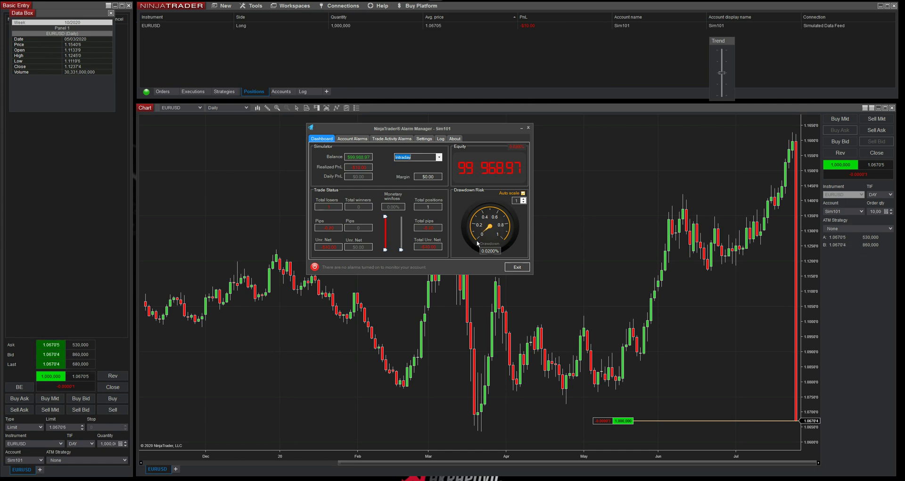
click(523, 200)
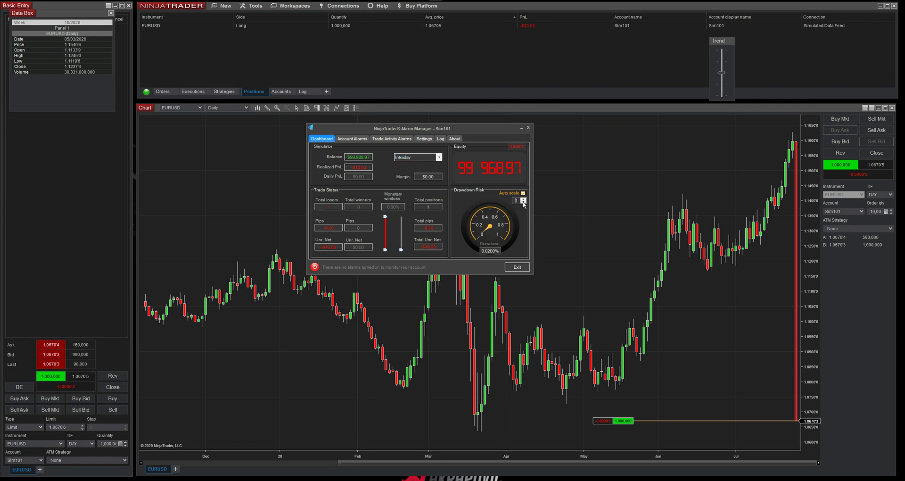
click(523, 200)
click(523, 200)
click(523, 200)
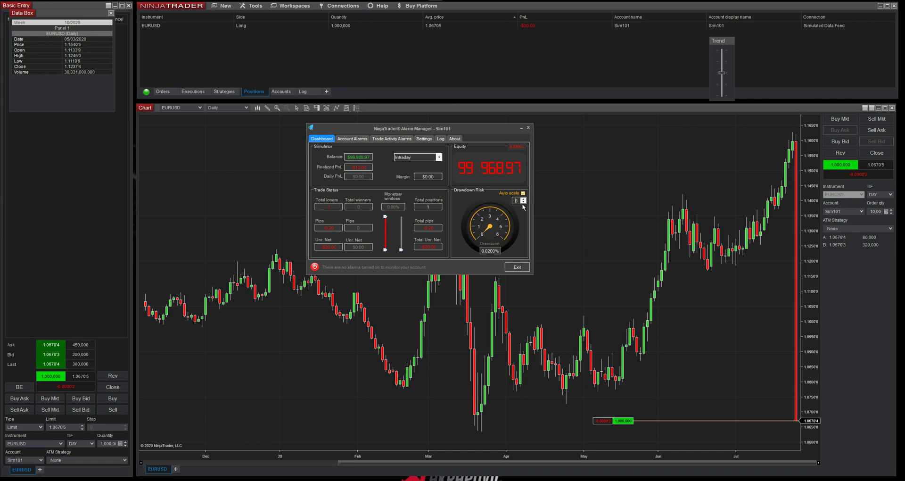
click(524, 202)
click(523, 202)
click(524, 202)
click(523, 203)
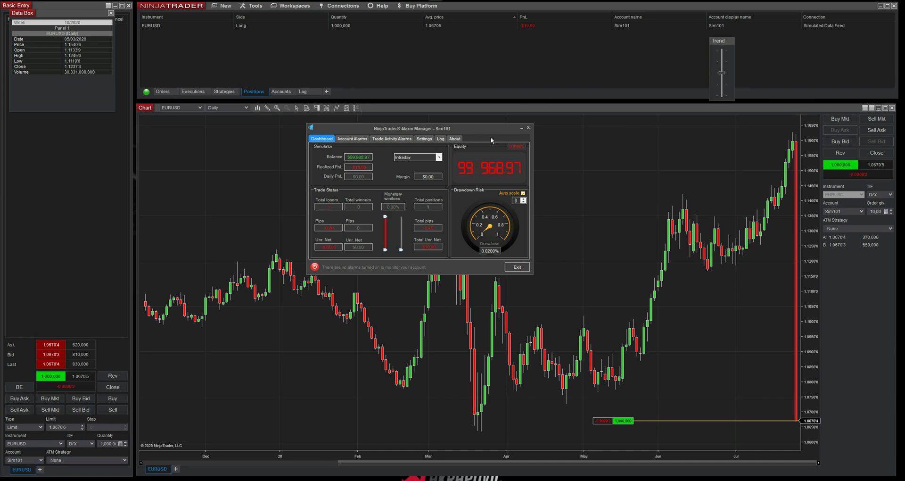
click(353, 139)
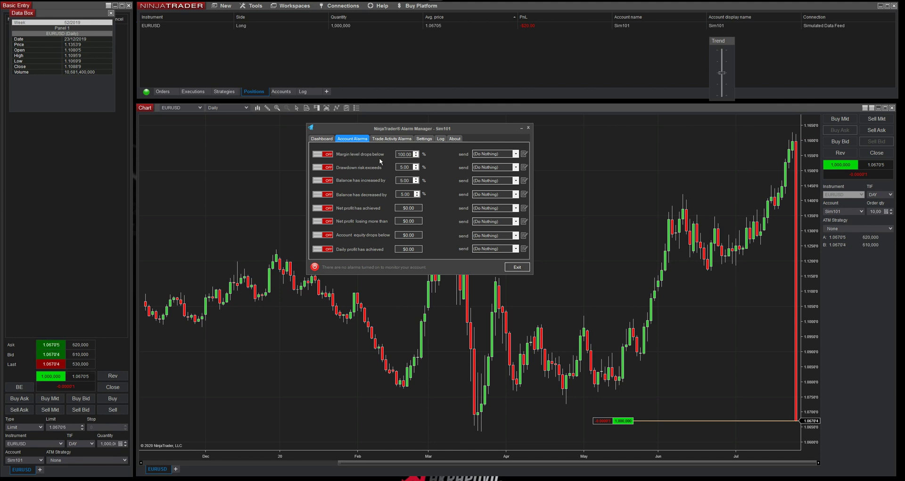
- Show the action choices for the 'Margin level drops below' alarm
click(516, 154)
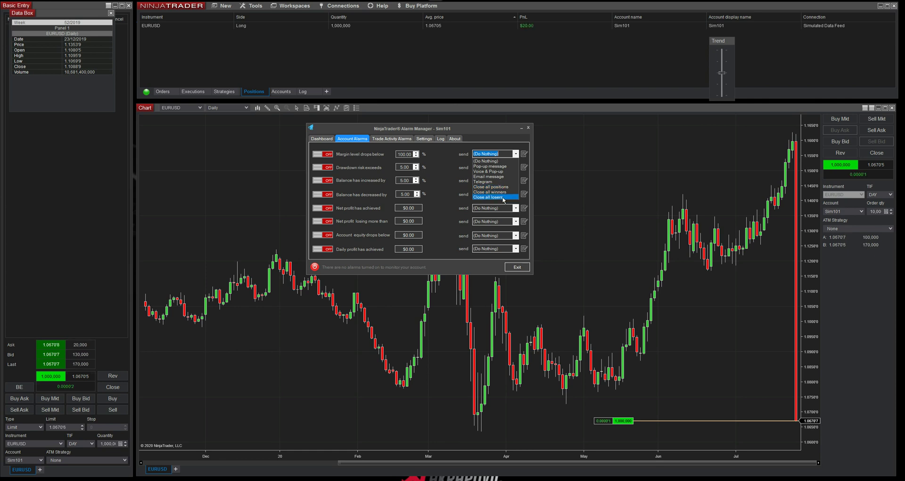
- Set the margin-level alarm to send a Pop-up message and review its message text
click(499, 166)
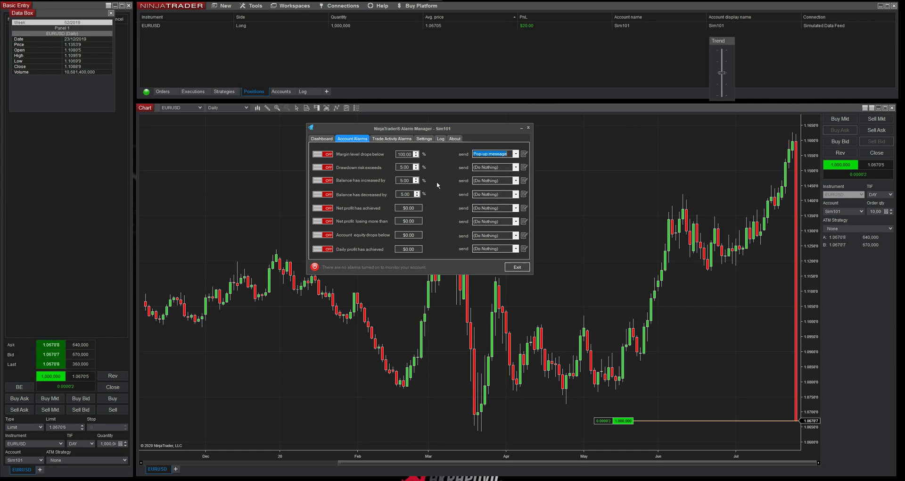
click(524, 154)
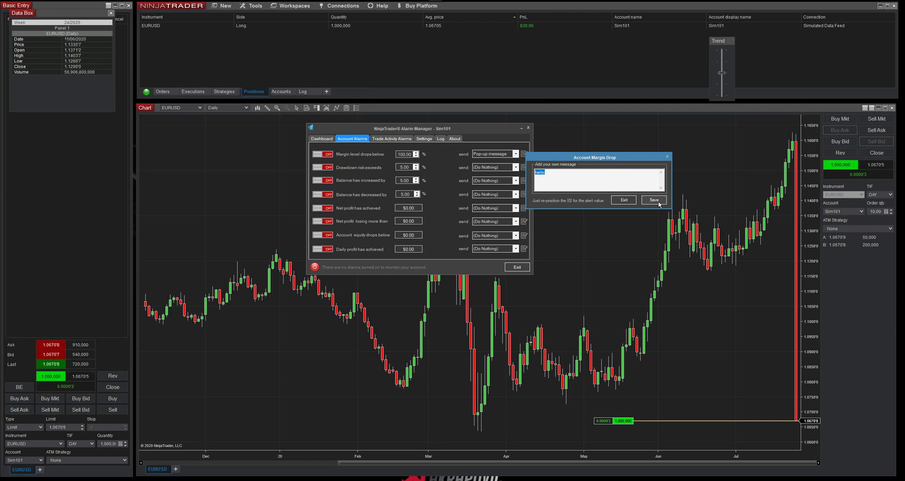
click(624, 200)
- Edit the drawdown alarm's message around the {0} placeholder and save it
click(523, 167)
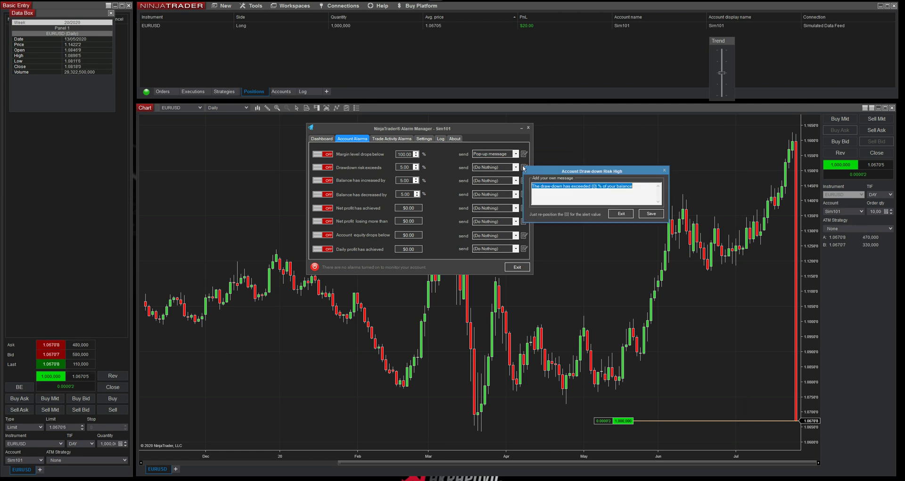
click(550, 193)
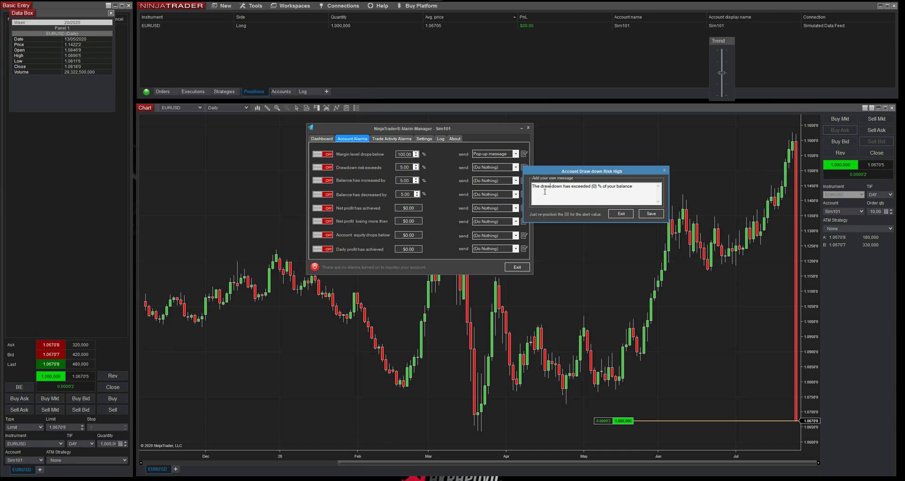
double_click(595, 187)
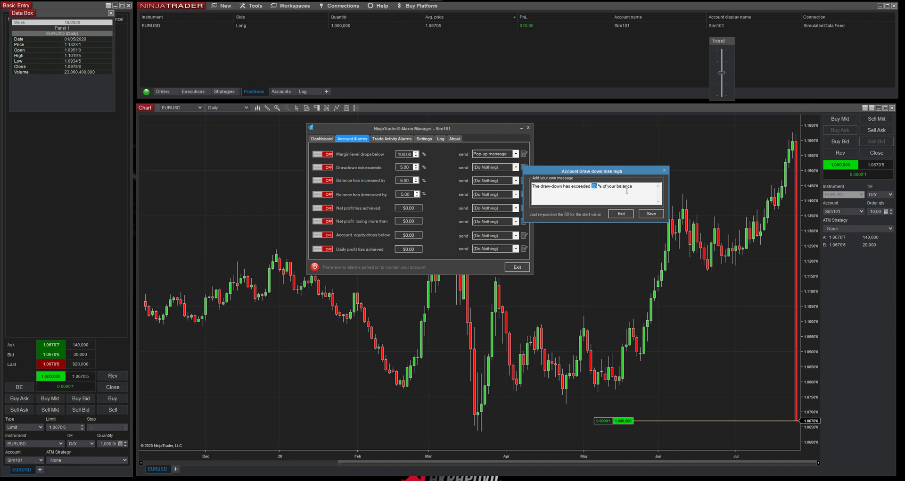
click(597, 188)
click(651, 213)
- Open the balance decreased alarm's message and close it without saving
click(524, 194)
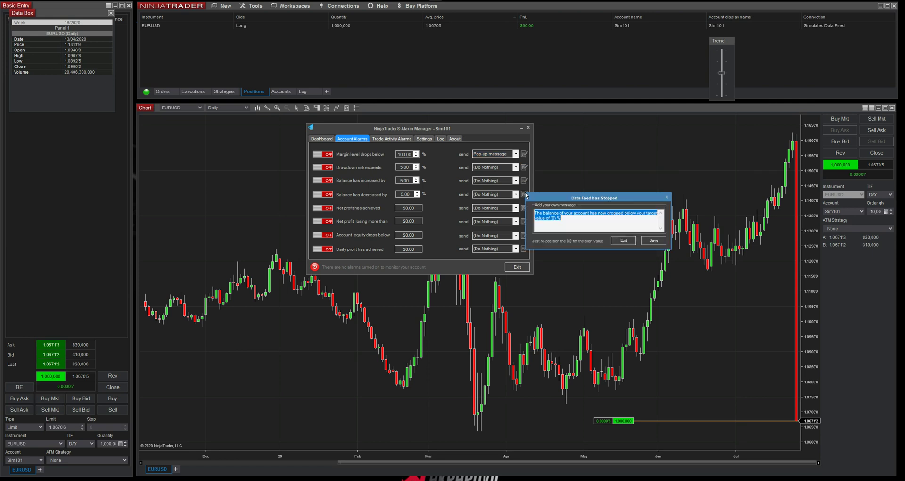
click(605, 218)
click(624, 240)
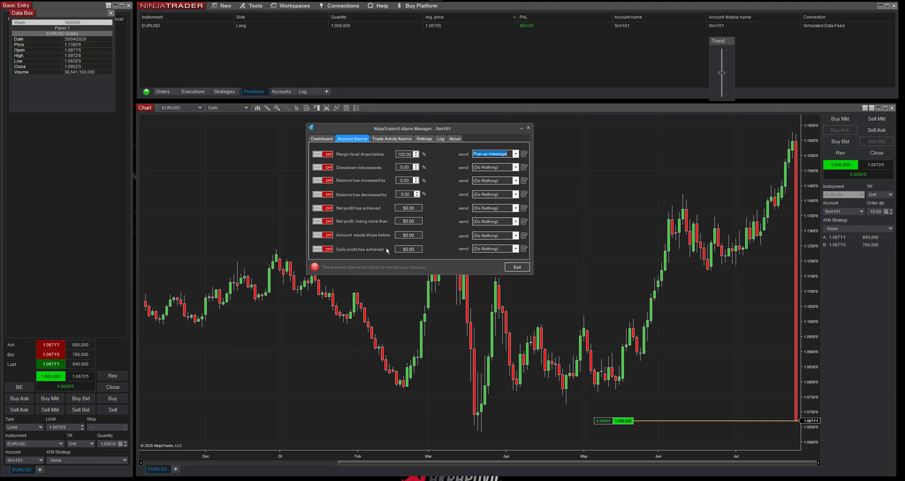
- Set Daily profit to 100 with action 'Close all positions' and switch the alarm on
click(410, 250)
click(410, 250)
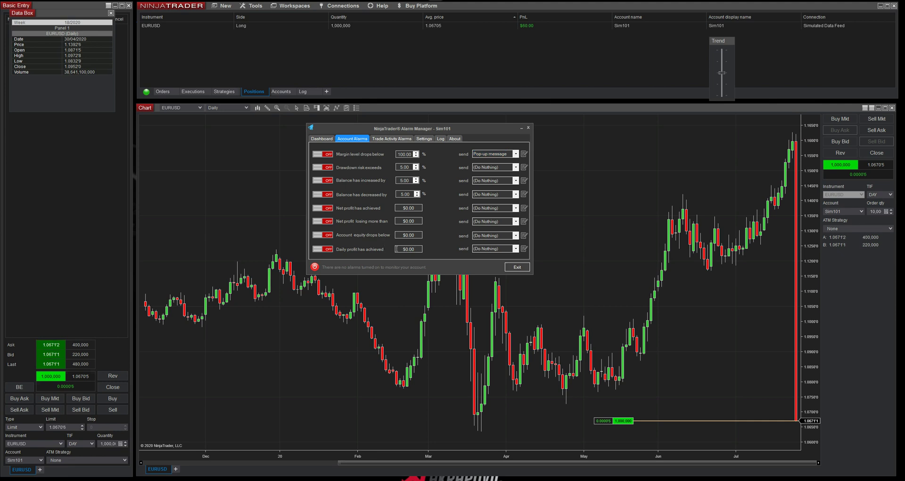
drag(418, 249, 403, 248)
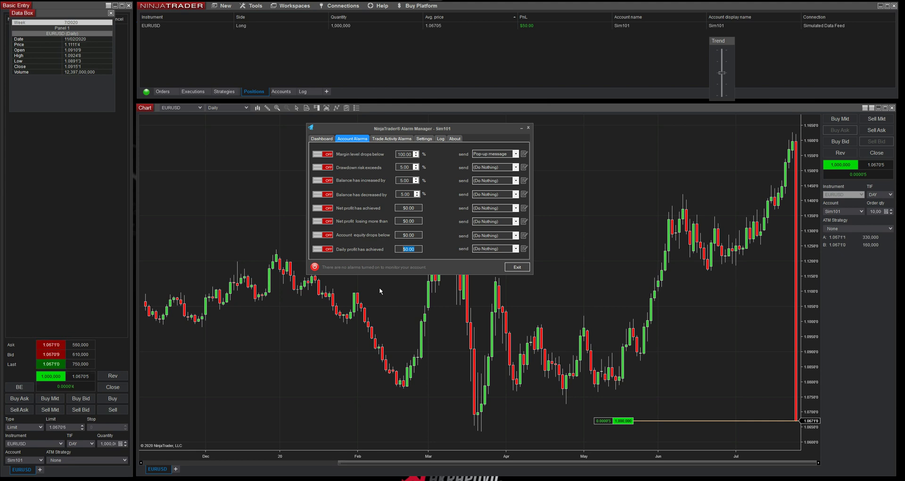
text(100)
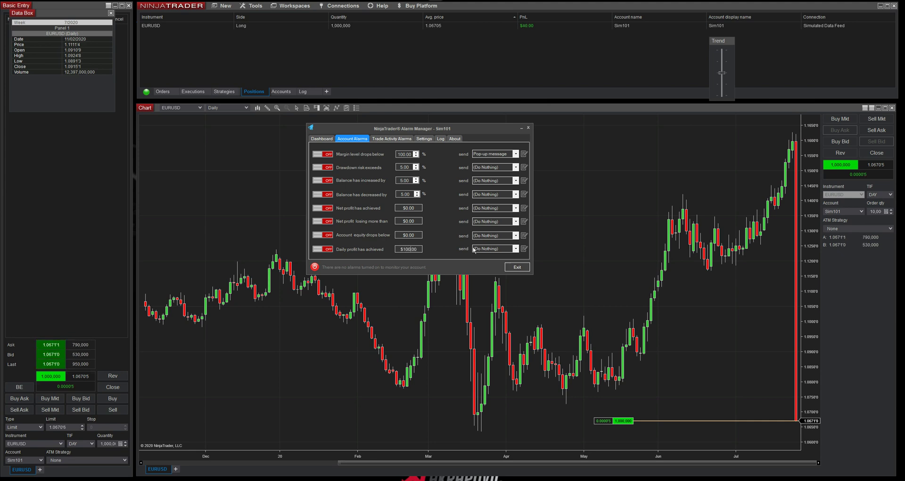
click(516, 251)
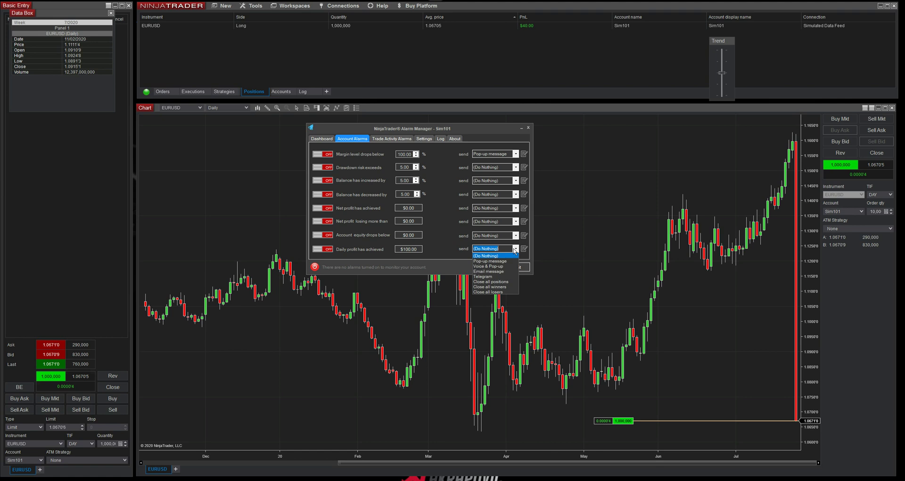
click(498, 283)
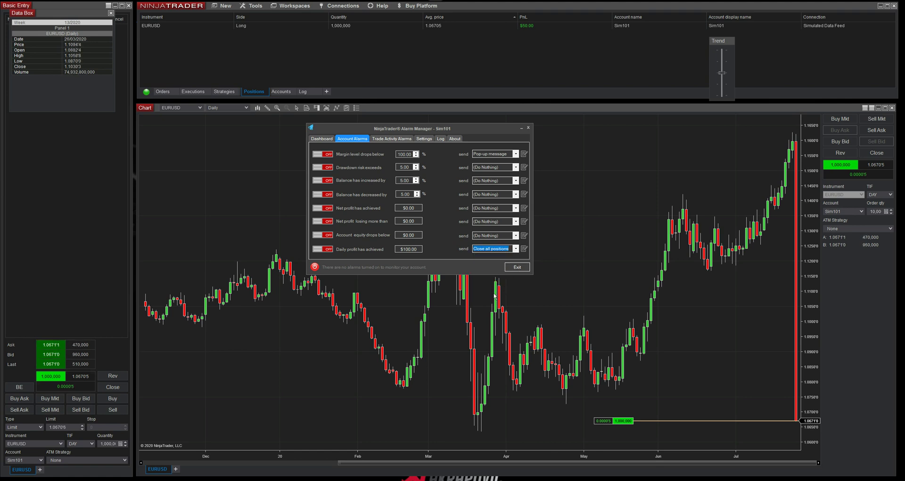
click(516, 249)
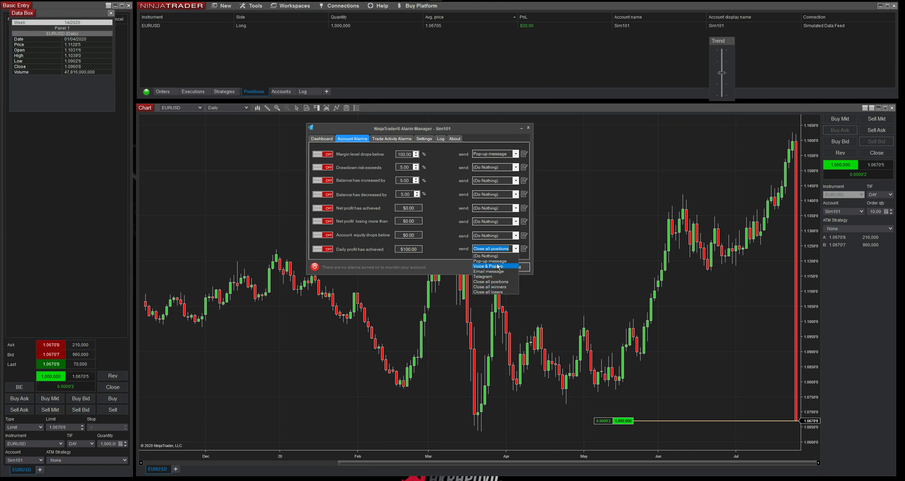
click(331, 250)
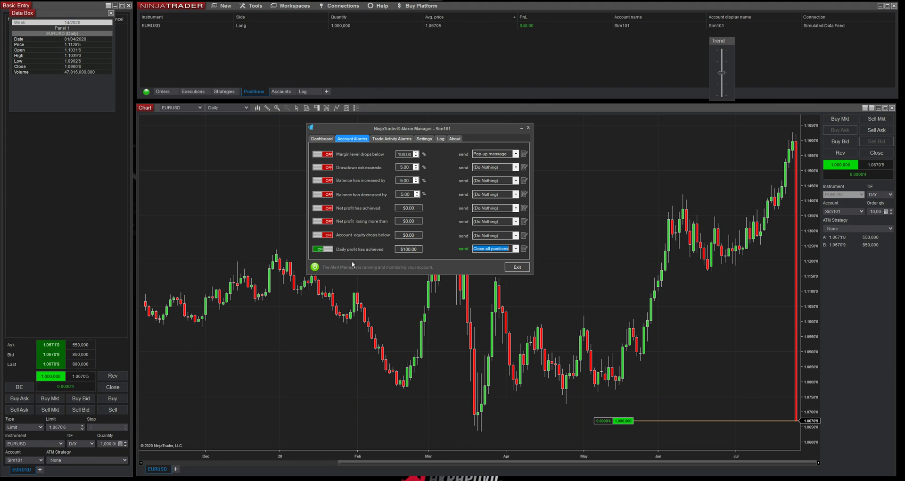
- Nudge the Alarm Manager window and browse the Dashboard, Account Alarms and Trade Activity tabs
drag(488, 128, 512, 139)
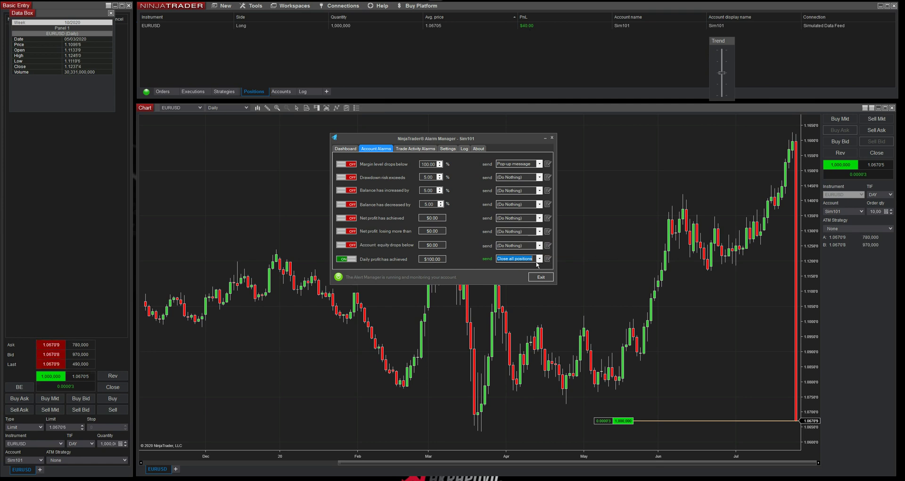
click(344, 149)
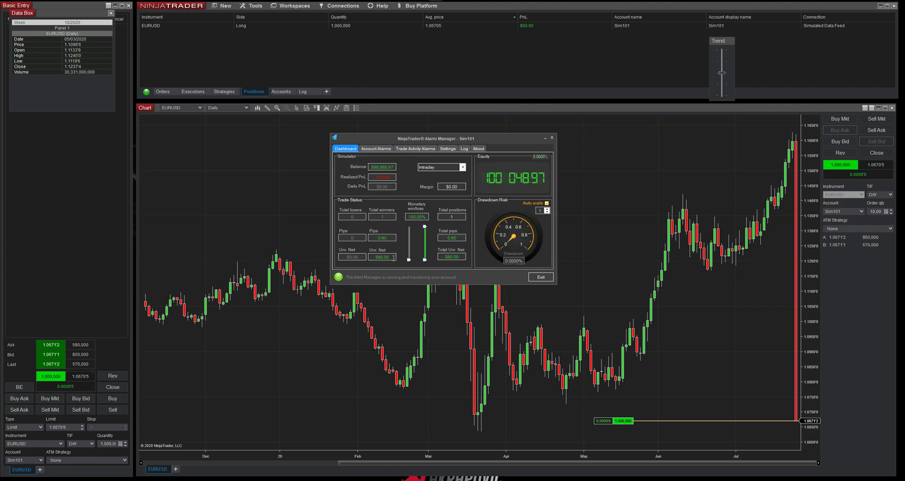
click(374, 149)
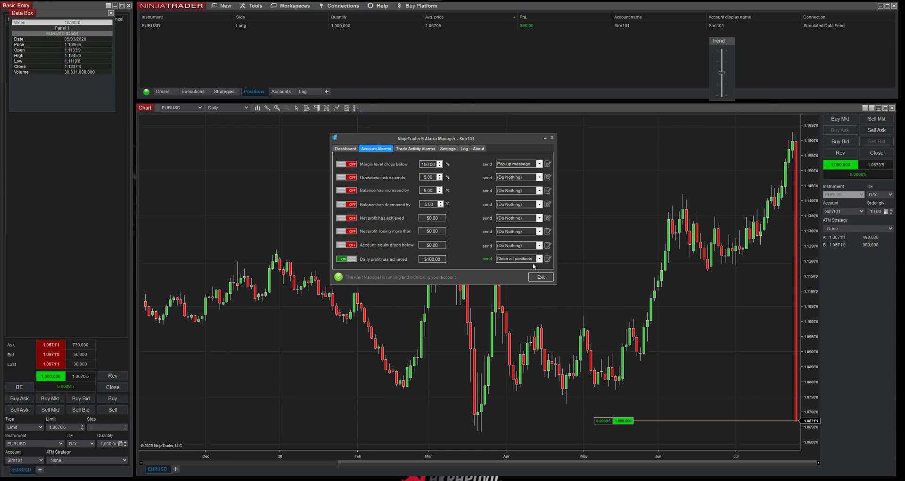
click(421, 149)
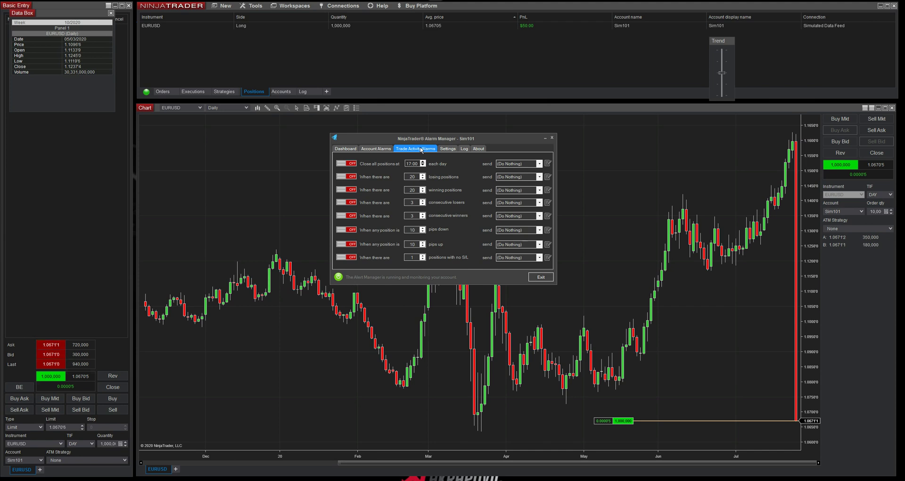
- Change the daily profit alarm to $50.00 with a Pop-up message, re-enable it, view Trade Activity Alarms
click(371, 149)
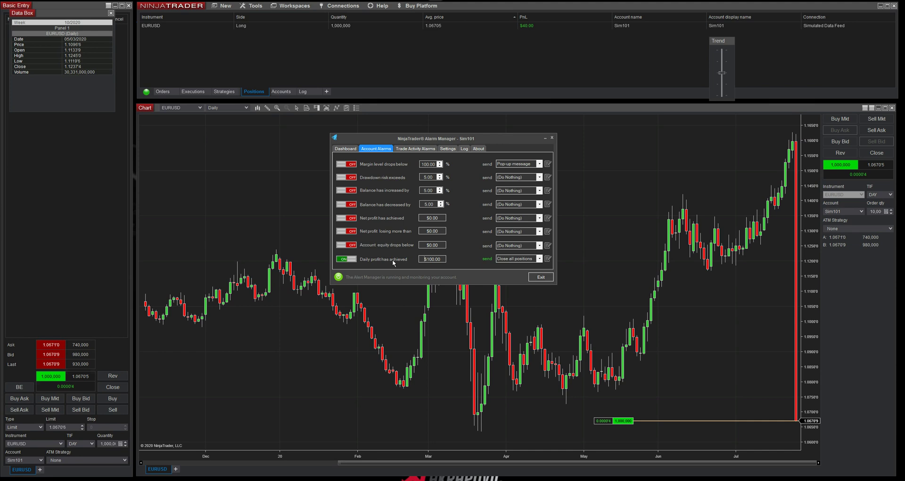
click(344, 260)
text(70)
double_click(440, 259)
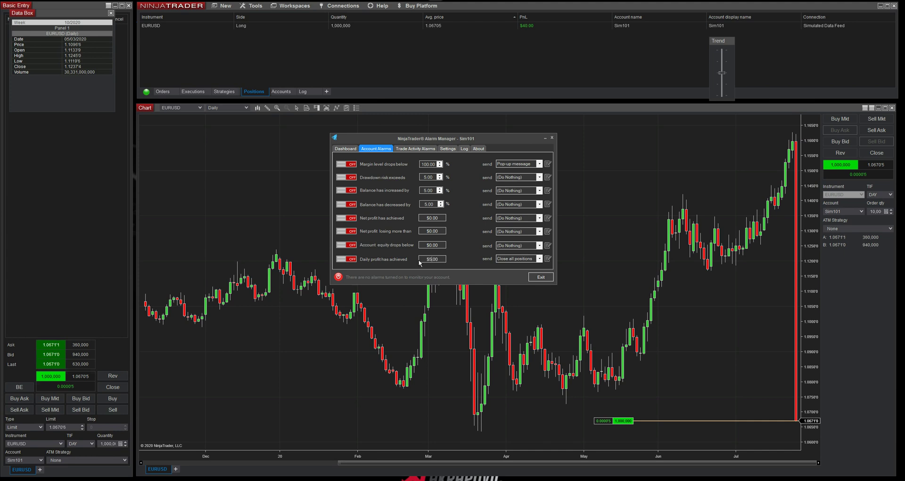
text(50)
key(Tab)
click(516, 258)
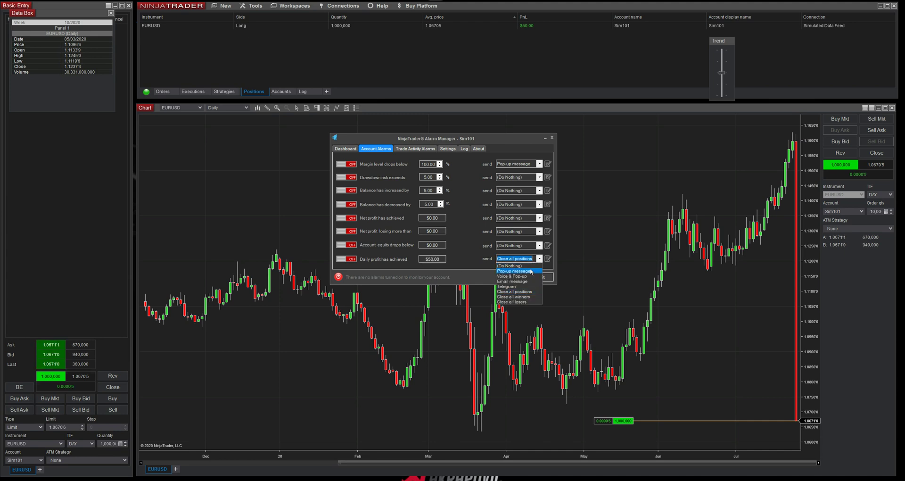
click(514, 272)
click(354, 261)
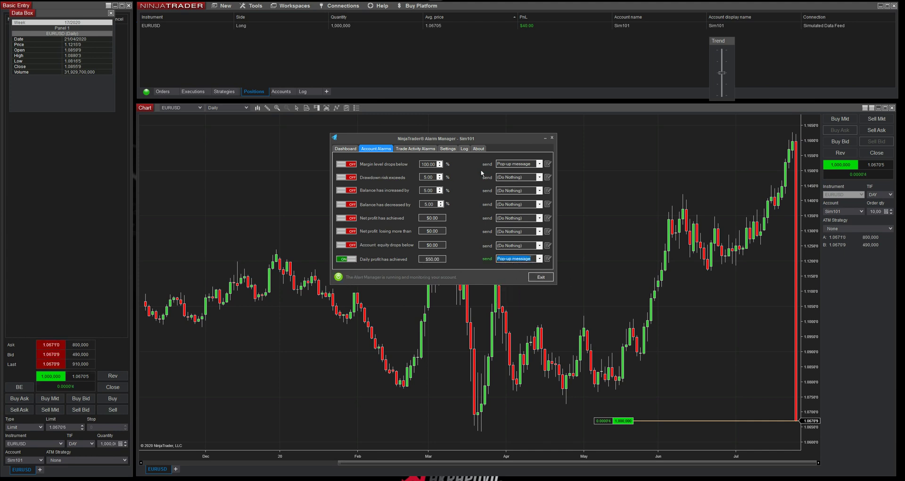
click(409, 150)
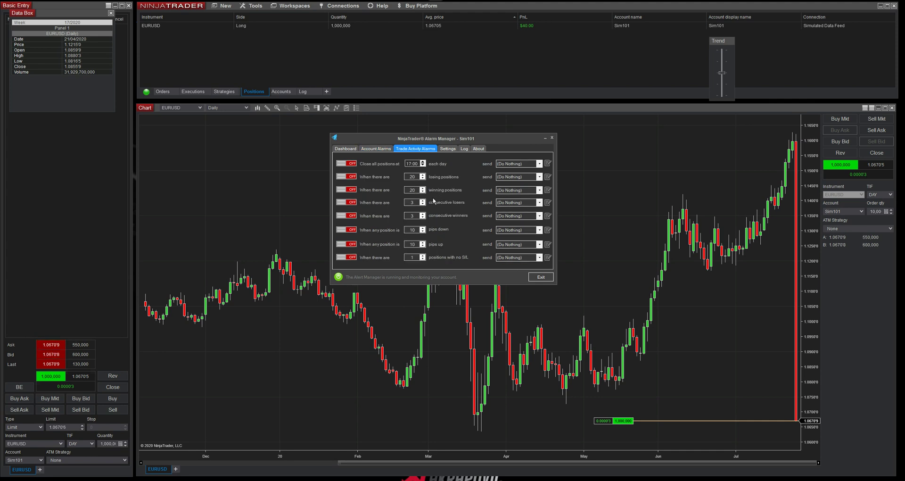
- Flip between Account Alarms and Trade Activity Alarms, ending on Account Alarms
click(374, 149)
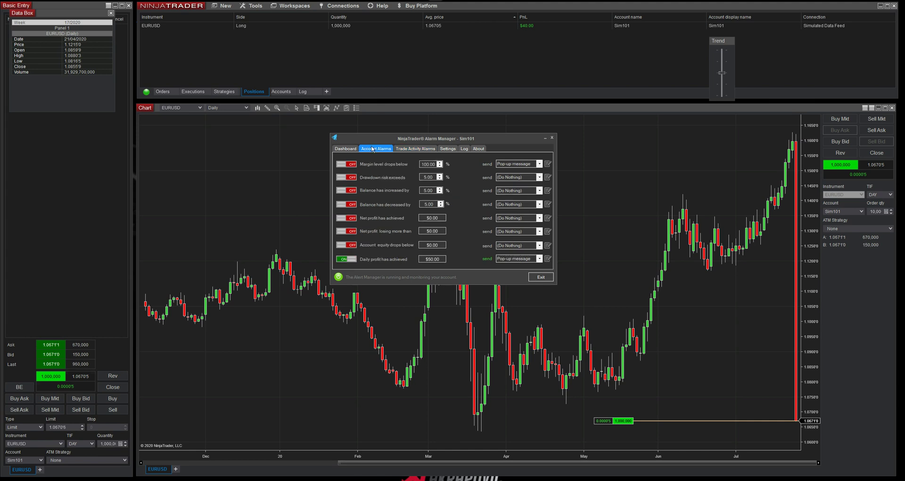
click(415, 149)
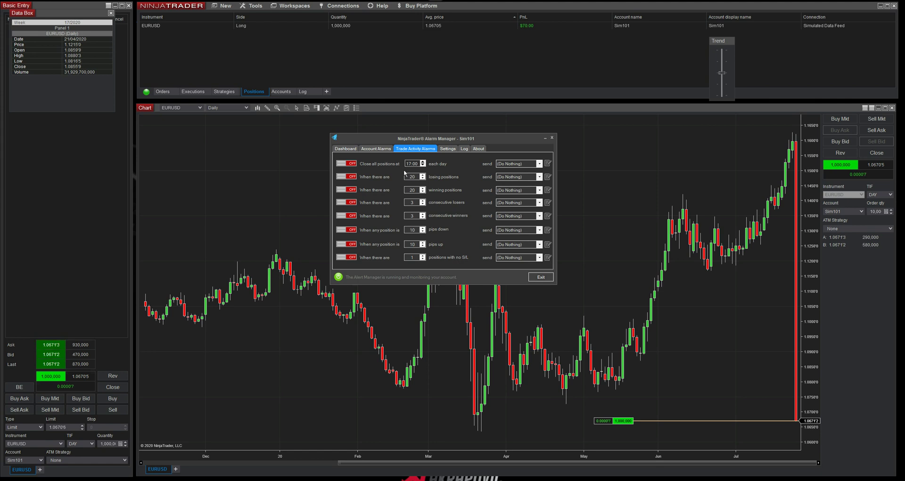
click(369, 150)
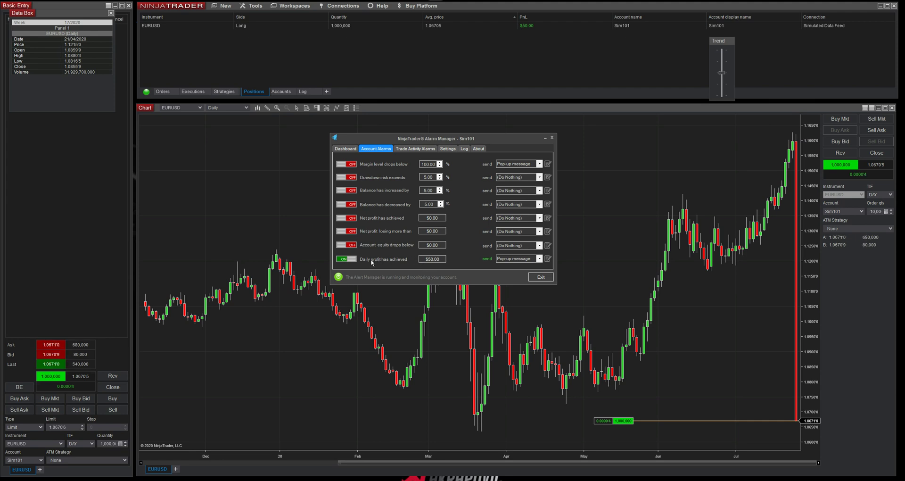
- Turn off Daily profit and enable a $50 Net profit alarm that sends a Pop-up message
click(349, 259)
click(432, 218)
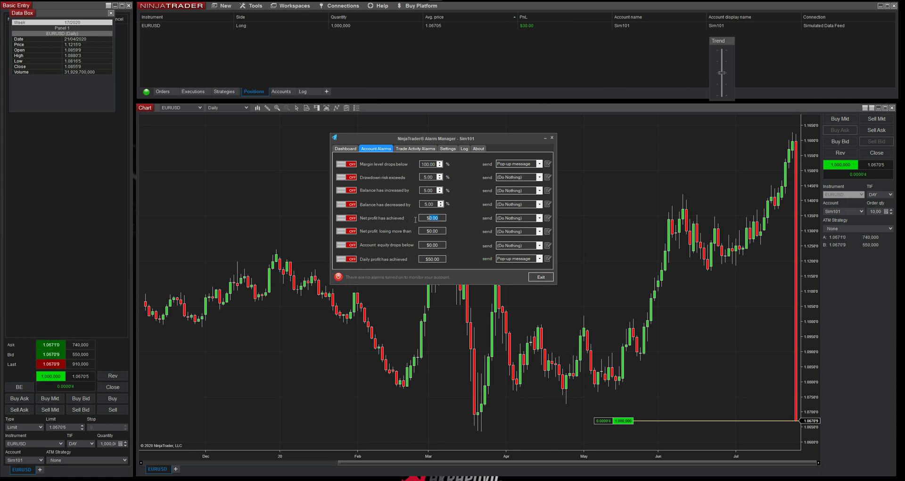
text(50)
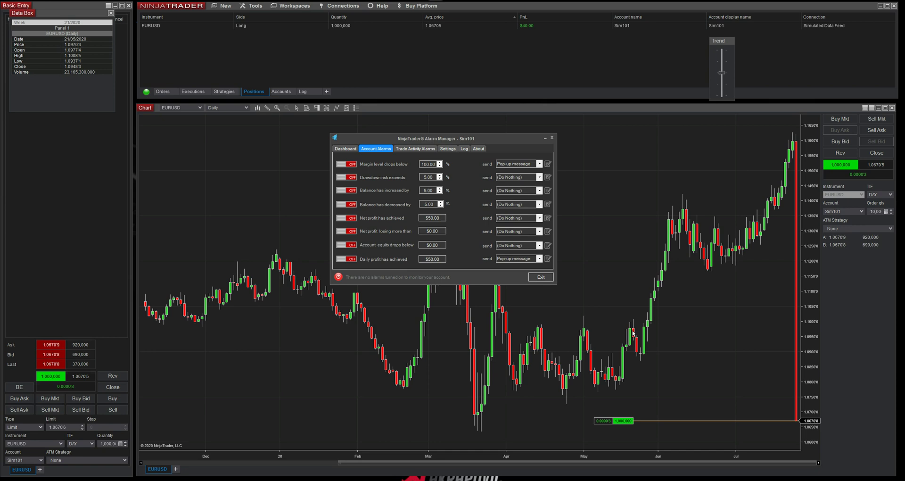
click(539, 218)
click(513, 230)
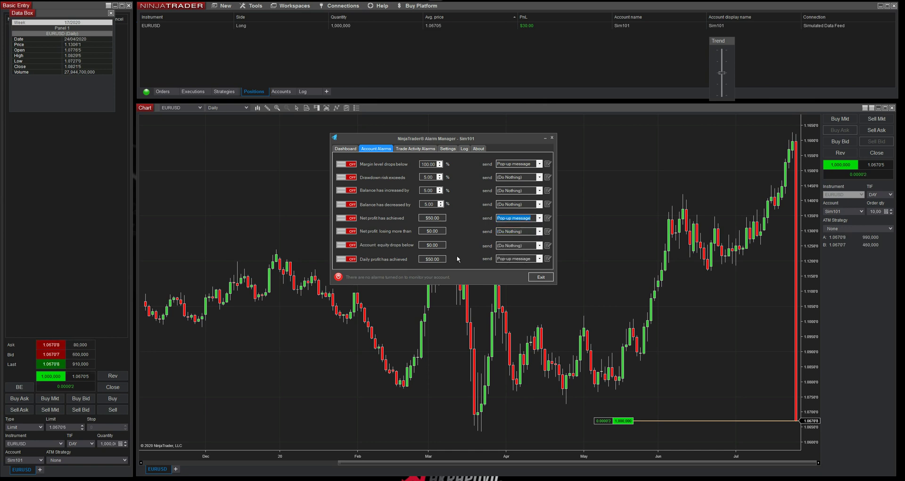
click(346, 218)
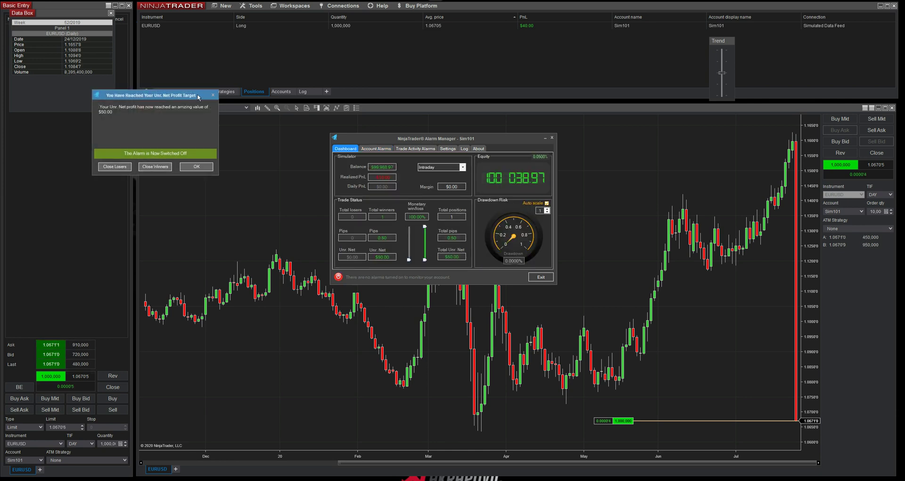
- Move the profit-target alert aside and close the winning EURUSD position via Close Winners, confirming
drag(204, 115, 676, 146)
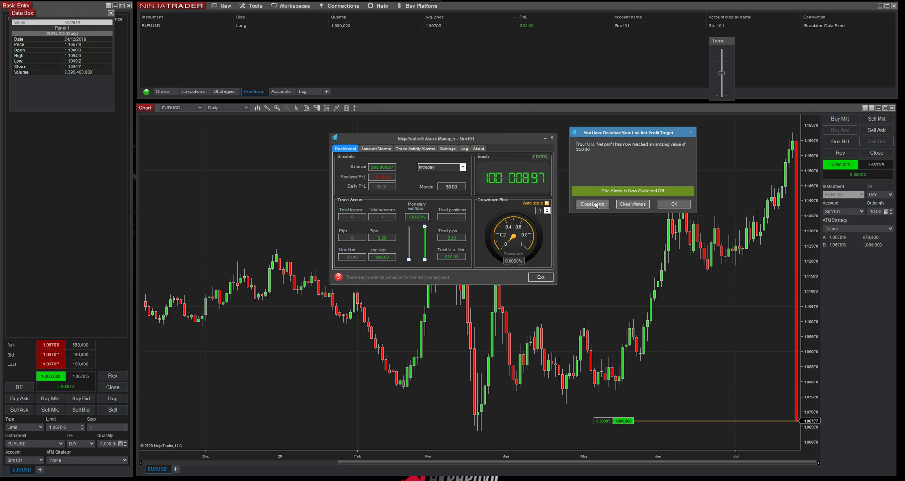
click(633, 204)
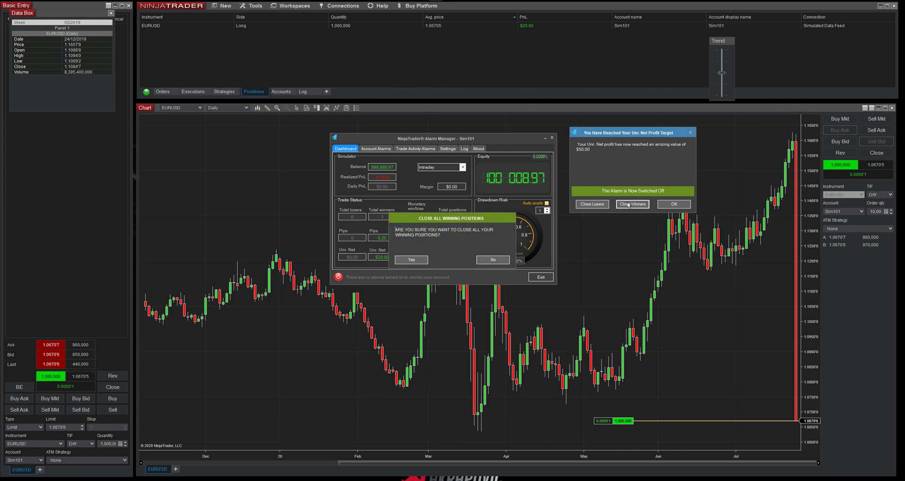
click(412, 261)
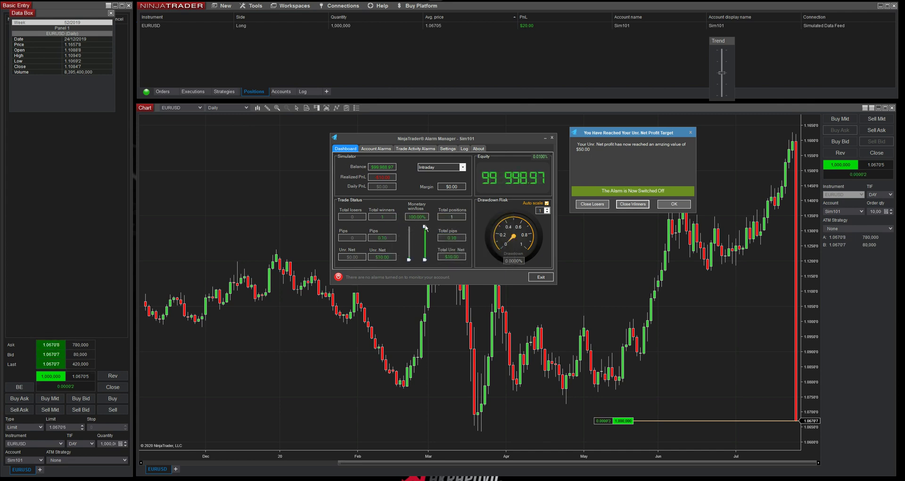
click(622, 204)
click(413, 261)
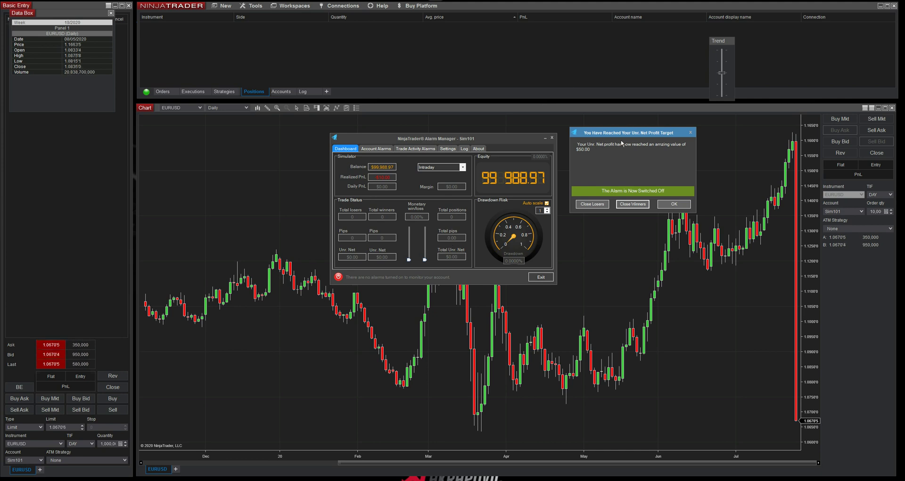
- Dismiss the alert, then edit and save the Net profit alarm's pop-up message in Account Alarms
click(673, 204)
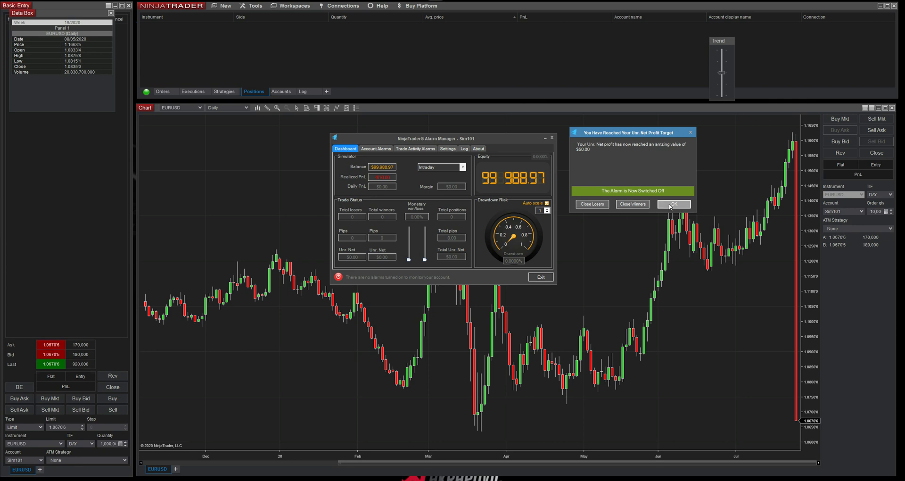
click(376, 149)
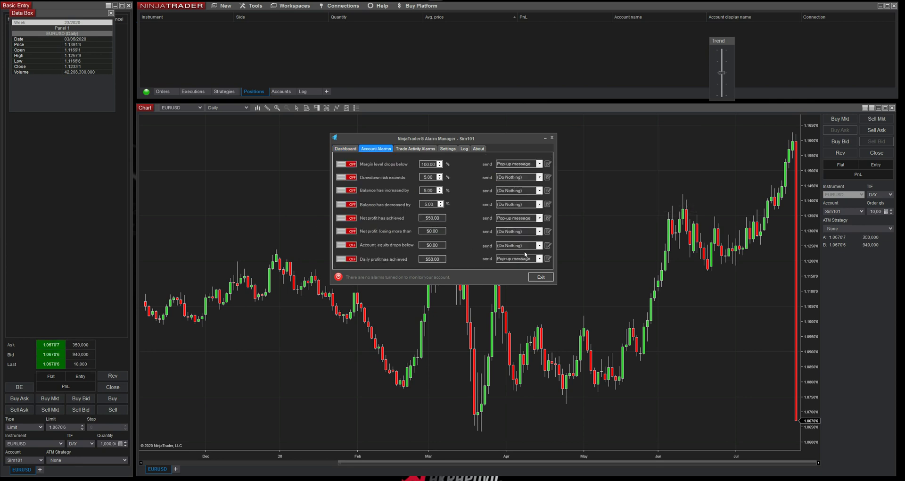
click(548, 218)
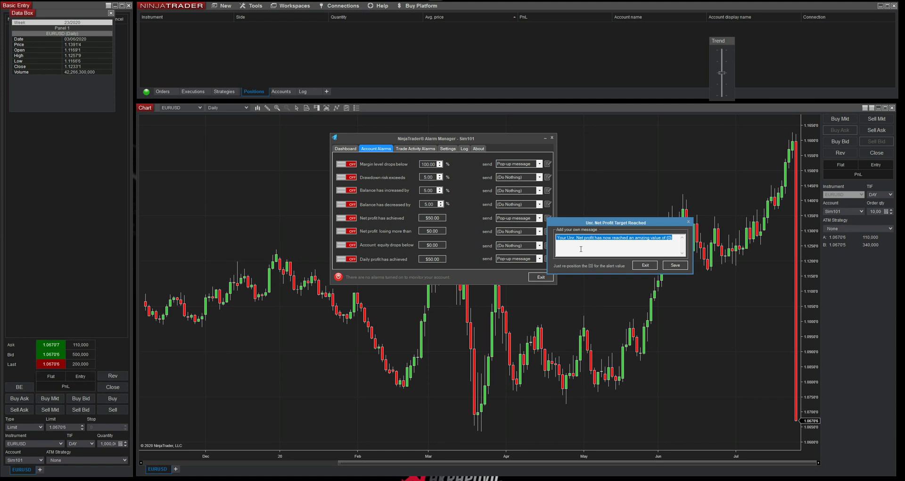
click(640, 238)
key(BackSpace)
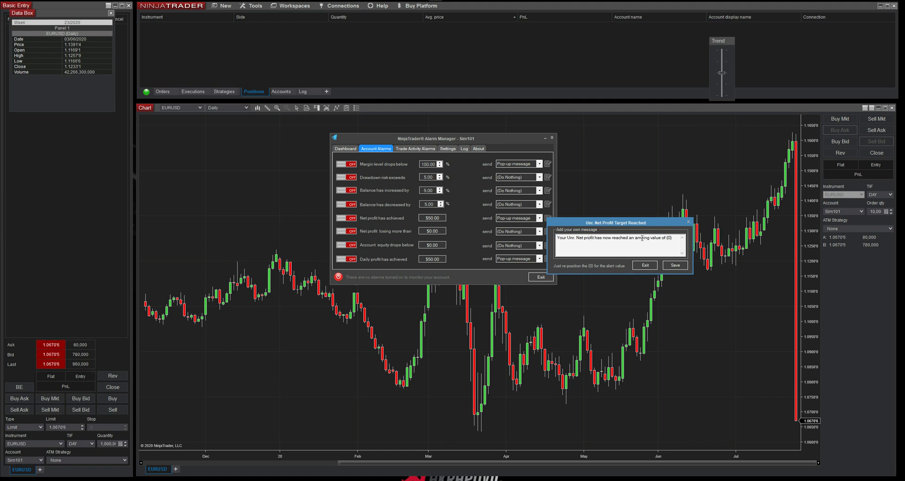
click(675, 265)
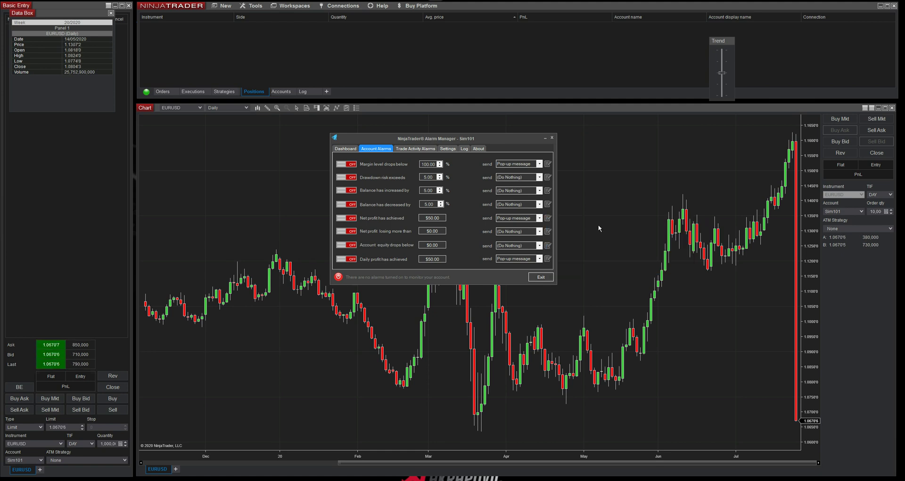
click(548, 218)
click(674, 266)
- In Trade Activity Alarms, set the 17:00 close-all-positions alarm to send a Pop-up message
click(422, 149)
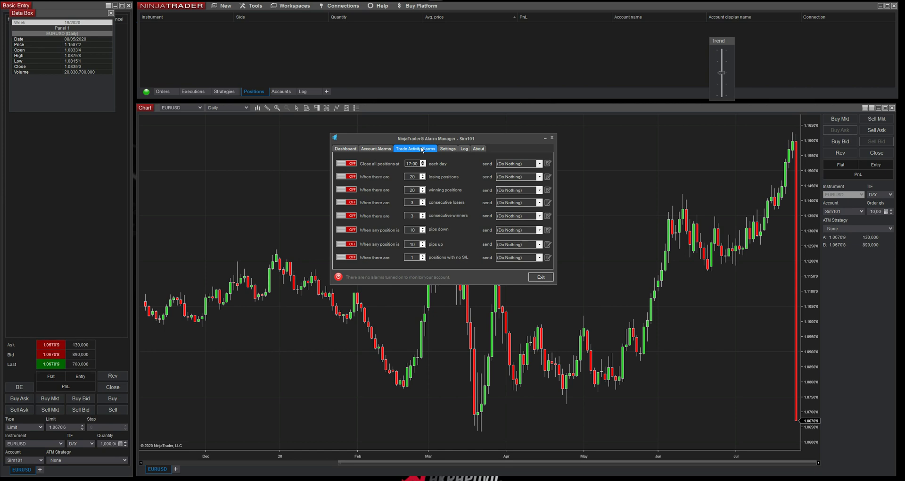
click(540, 164)
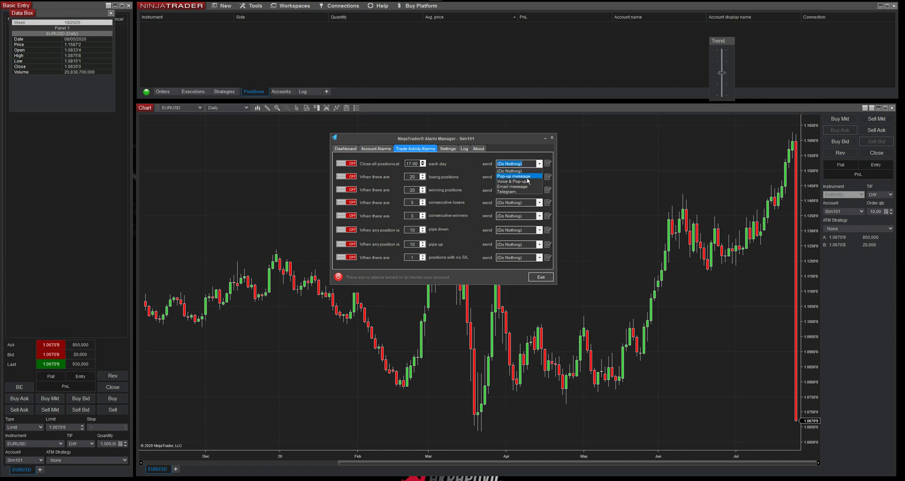
click(528, 177)
click(536, 165)
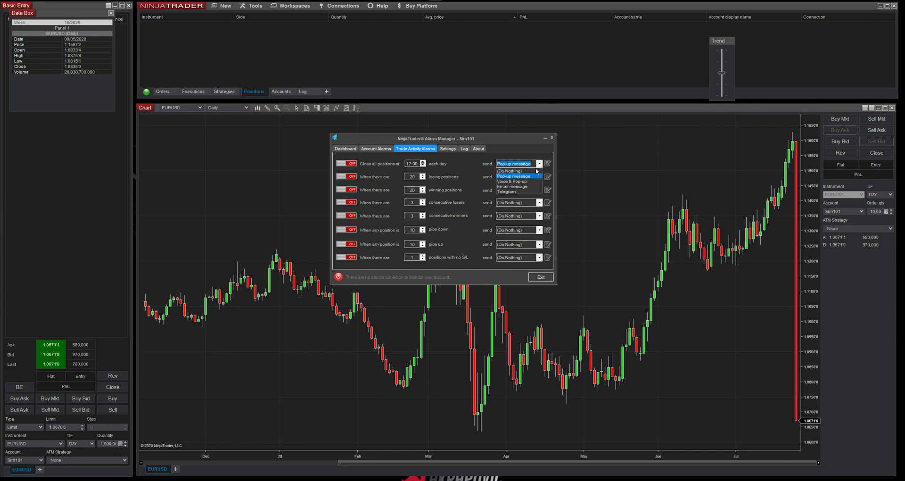
click(388, 185)
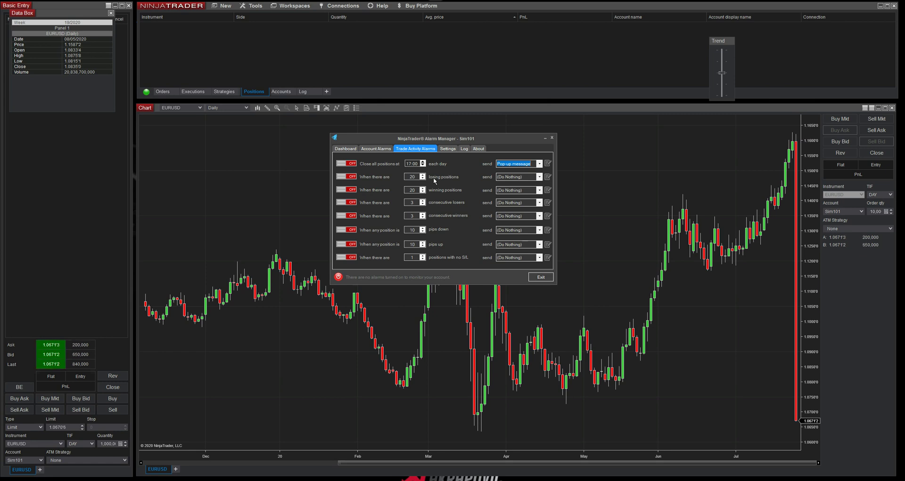
- Check the losing-positions and no-stop-loss alarm send options, leaving Do Nothing
click(539, 177)
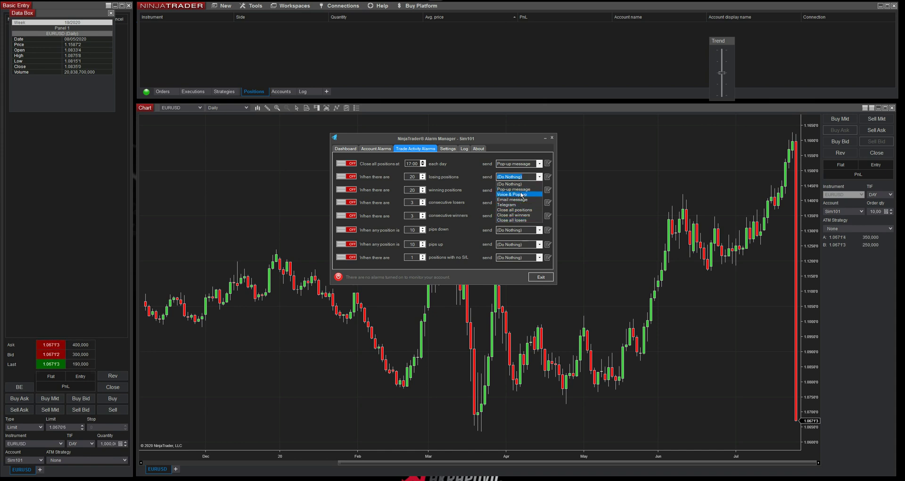
click(460, 189)
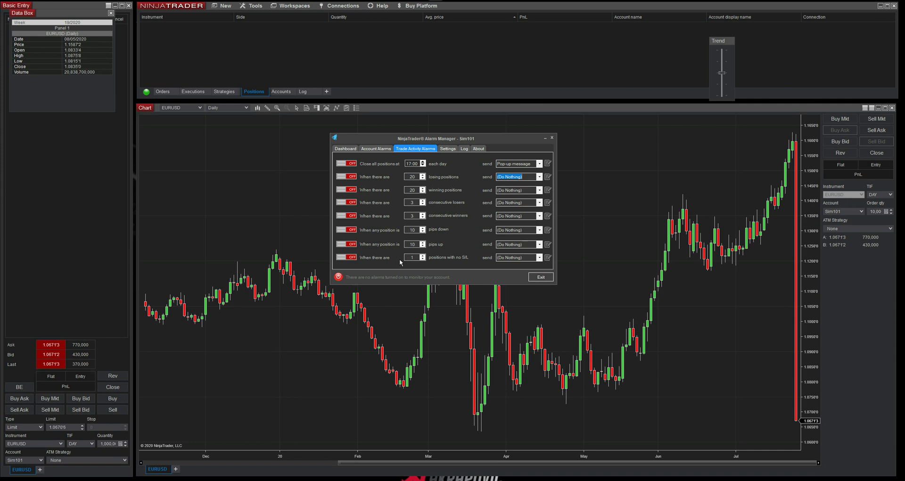
click(540, 257)
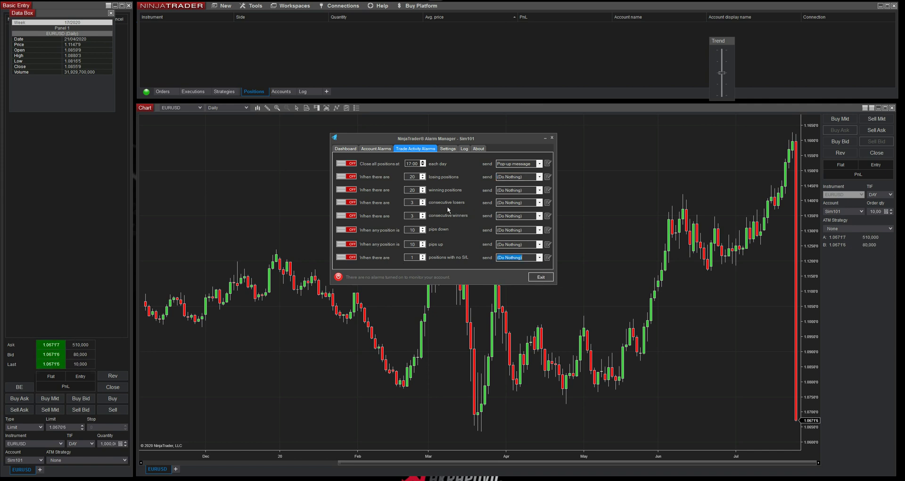
- Cycle through the Account and Trade Activity alarm pages on to the Alarm Manager Settings
click(377, 148)
click(403, 148)
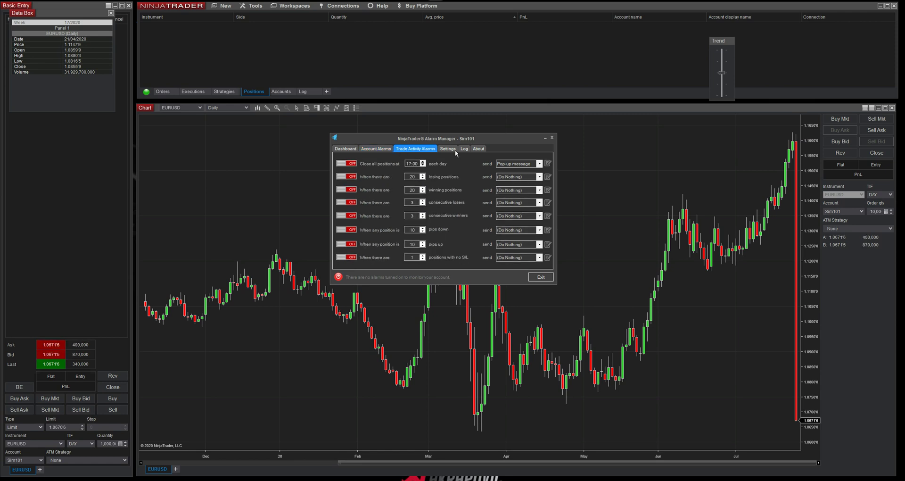
click(448, 149)
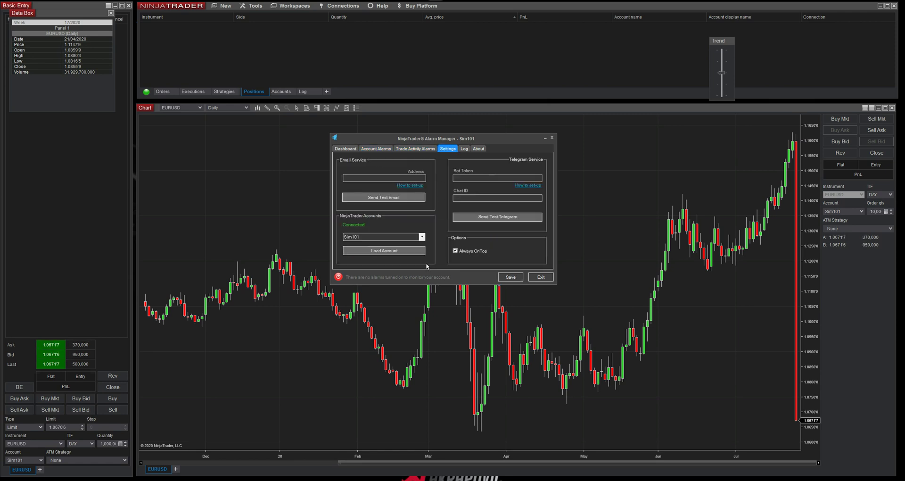
- Look over the email and Telegram bot token fields, the account list and data connections
click(384, 178)
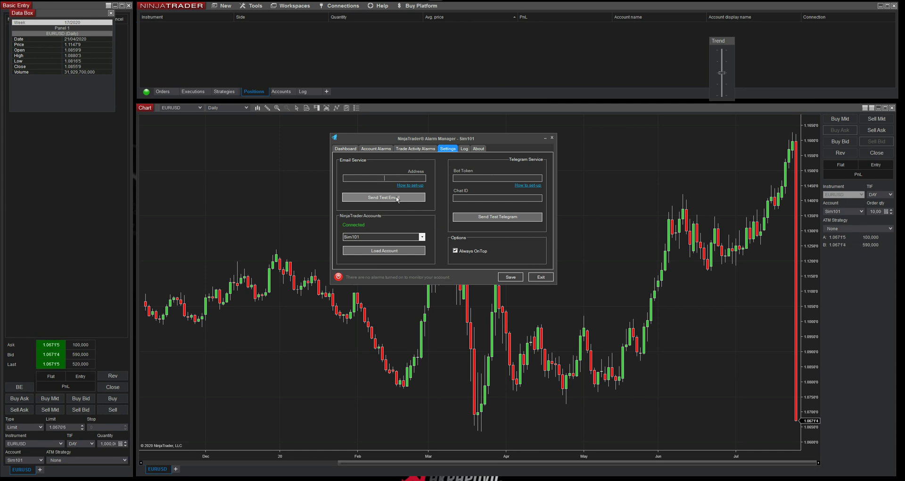
click(487, 180)
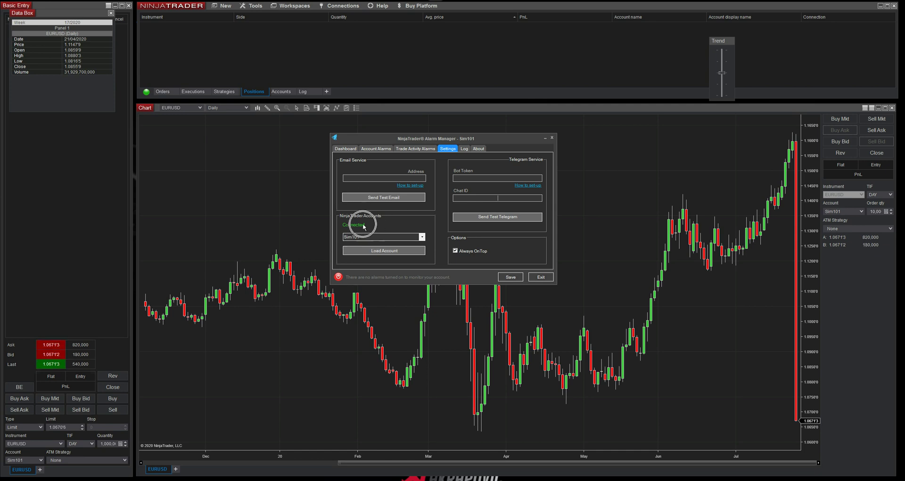
click(422, 236)
click(423, 238)
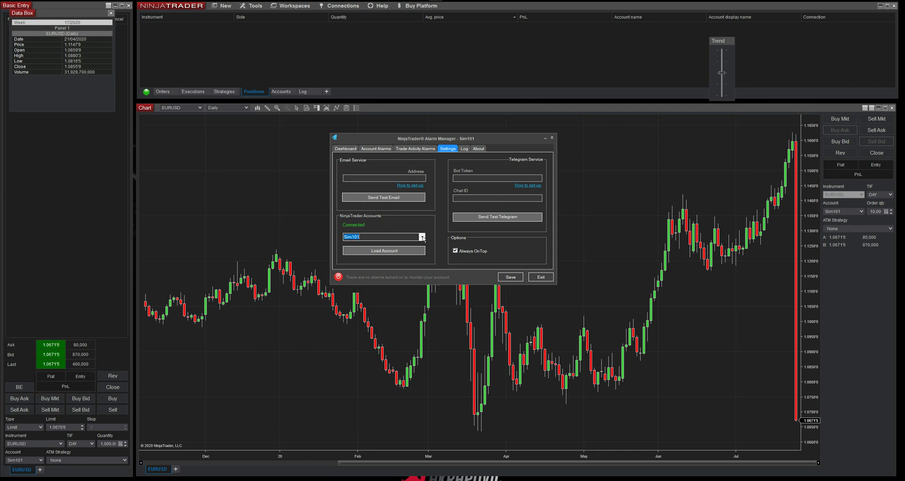
click(340, 6)
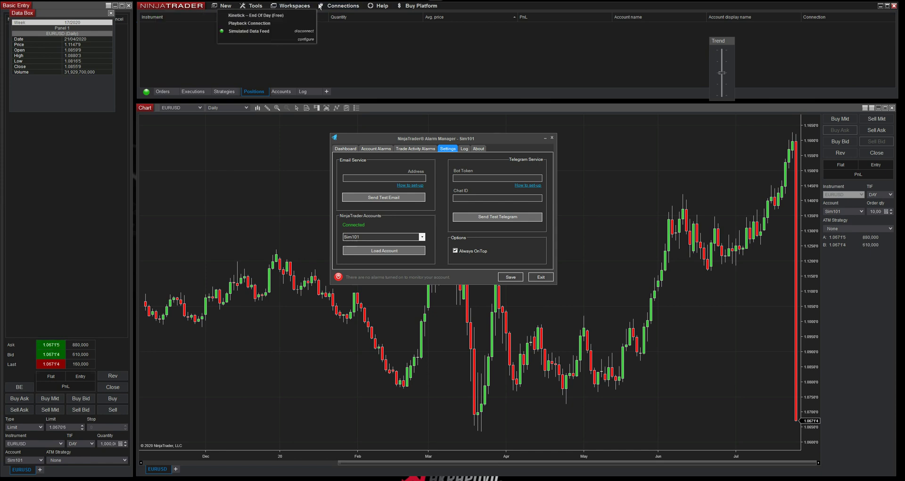
- Load the Sim101 account and drag the Alarm Manager window further left over the chart
click(423, 237)
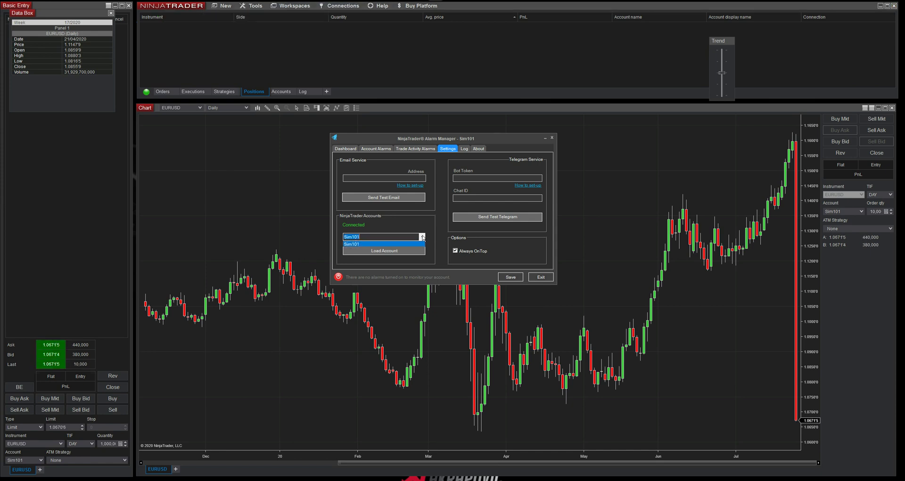
click(407, 244)
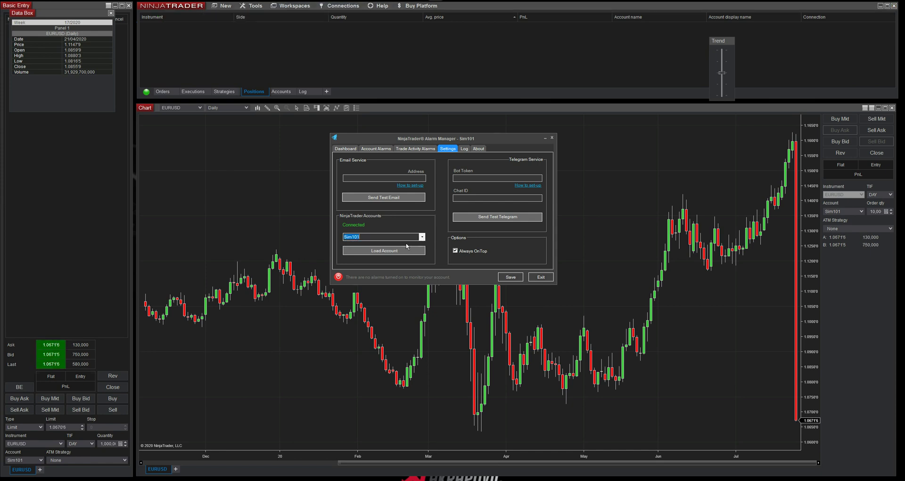
click(393, 252)
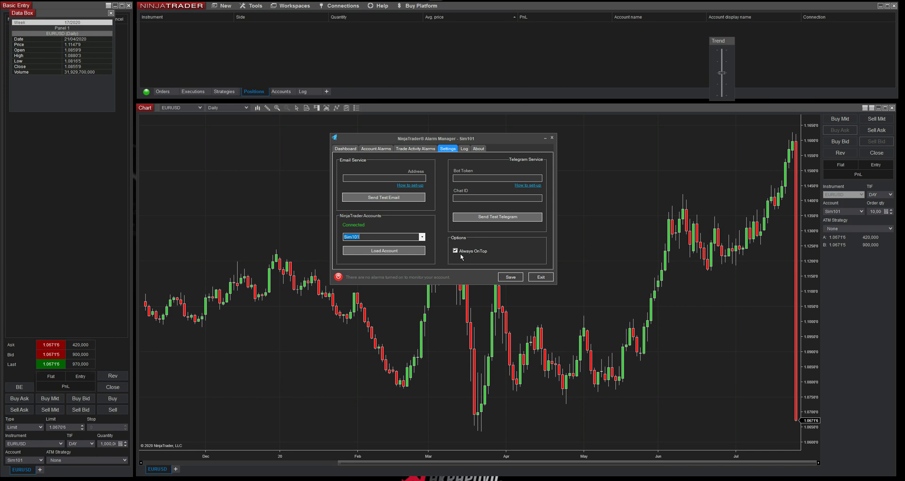
drag(662, 183, 677, 183)
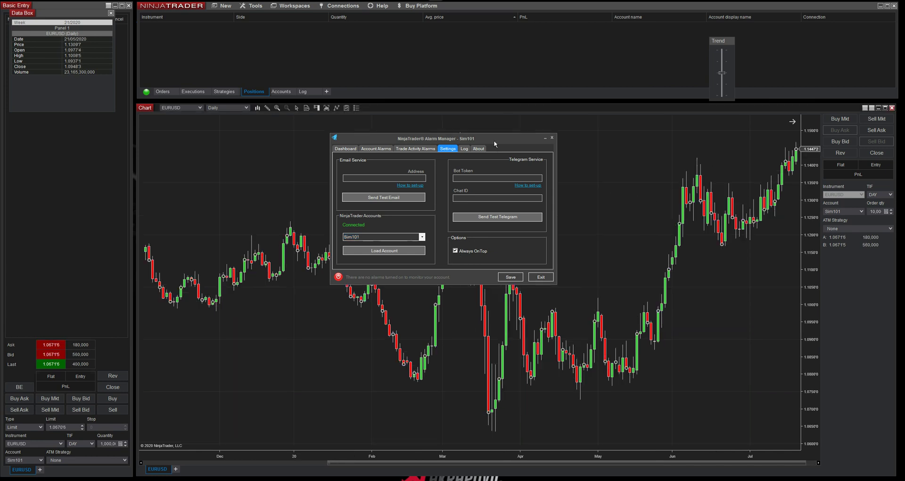
drag(494, 144, 372, 145)
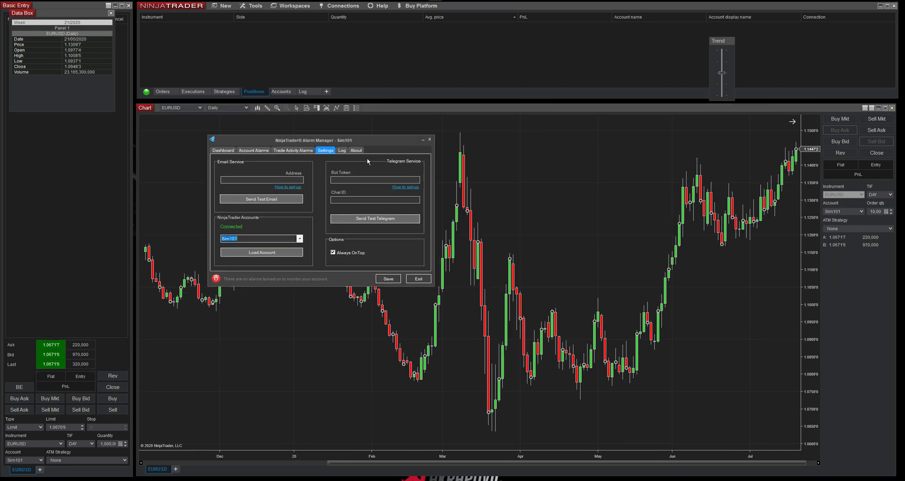
- View the alarm log and About page, trying the voice folder and User Manual links
click(342, 150)
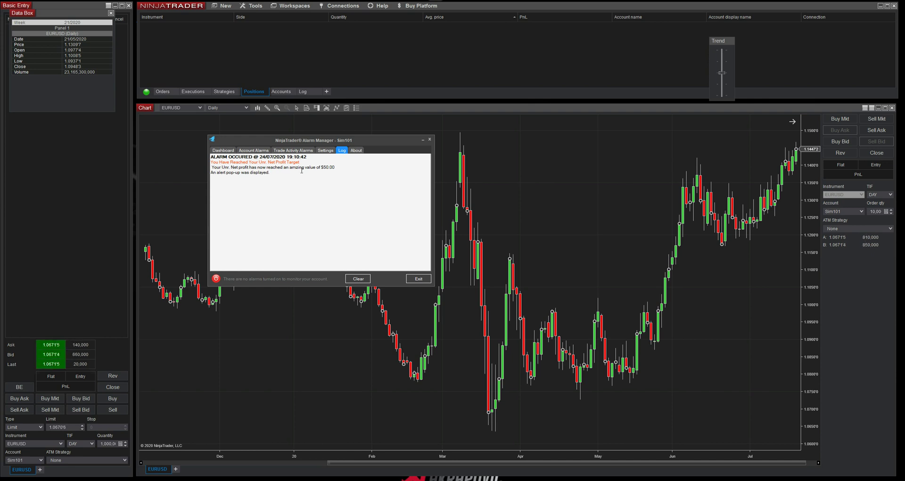
click(358, 151)
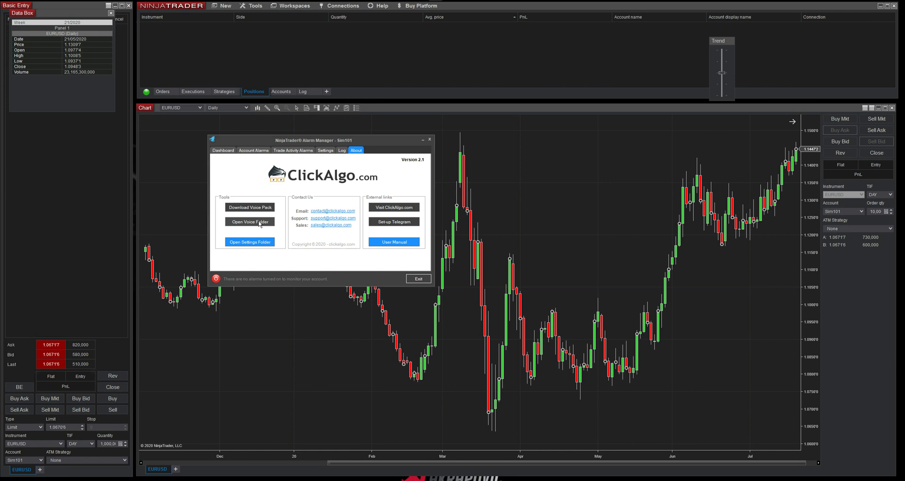
click(260, 245)
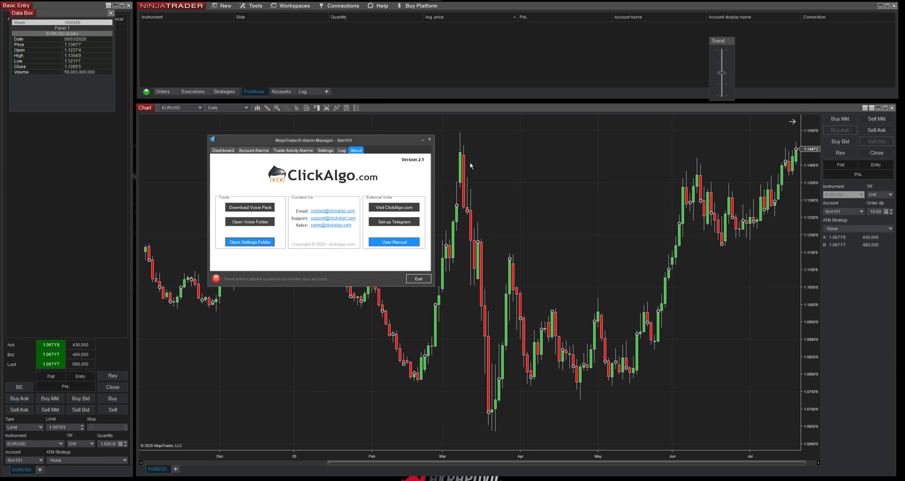
click(459, 117)
click(394, 243)
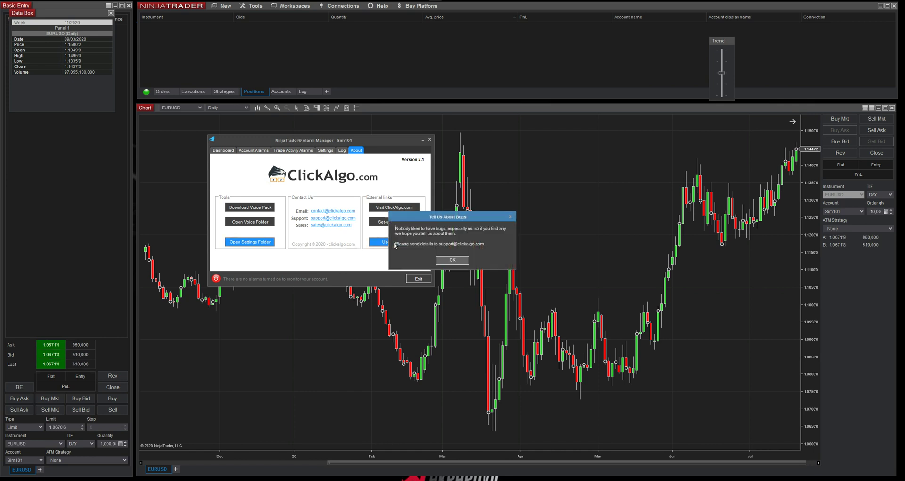
click(439, 258)
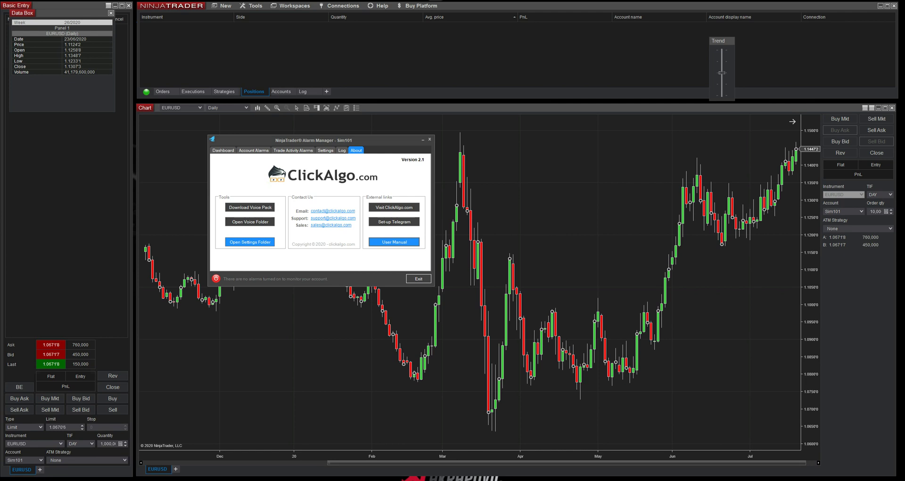
- Close the Alarm Manager, switch to Chrome and close the floating Data Box
click(430, 140)
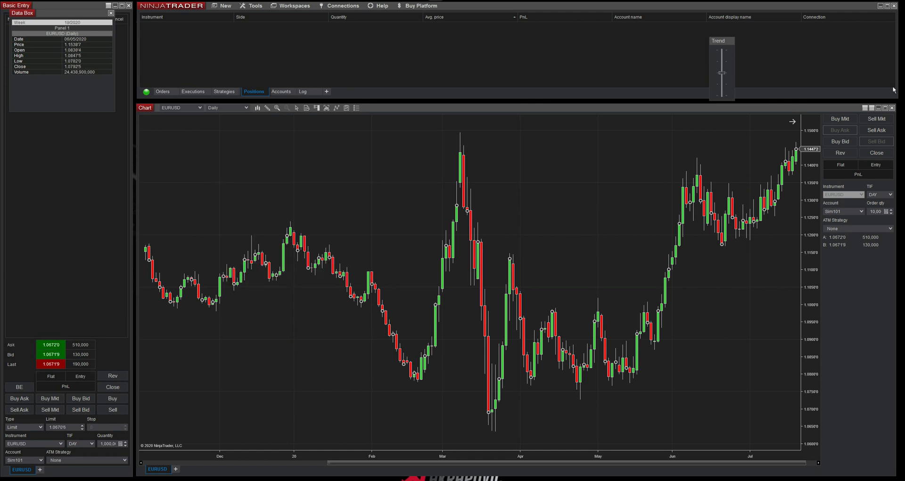
key(alt+Tab)
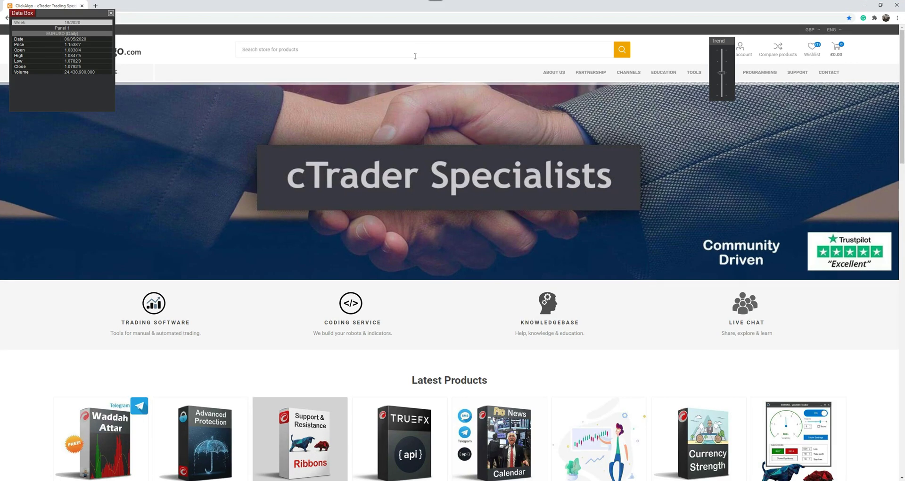
click(111, 13)
click(111, 16)
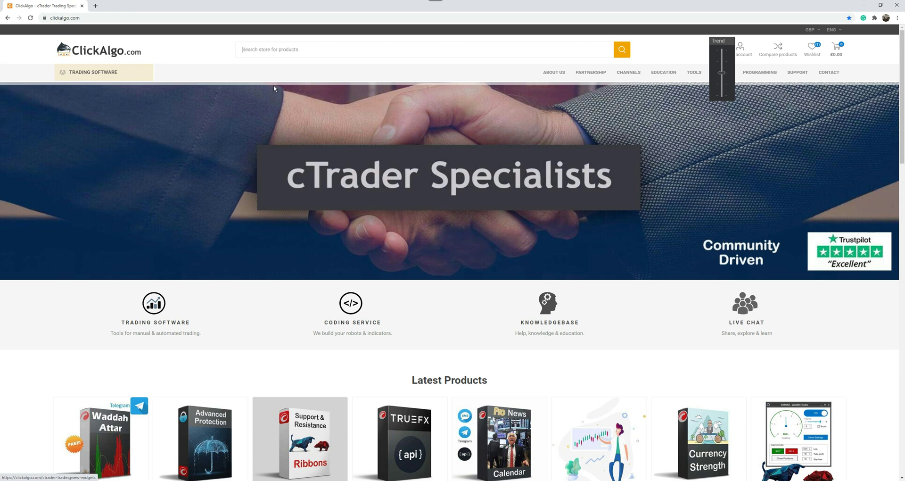
- Search the ClickAlgo store for 'ninj' and open the NinjaTrader Risk Management Assistant page
click(273, 52)
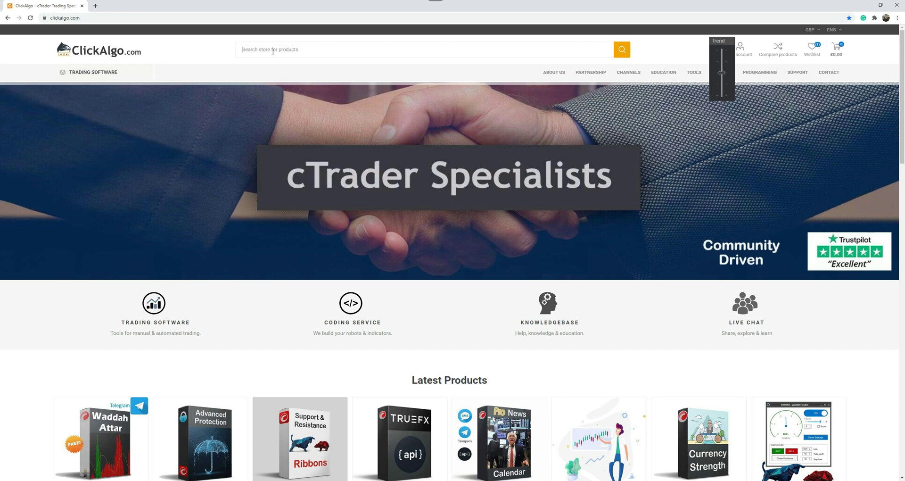
text(ninja)
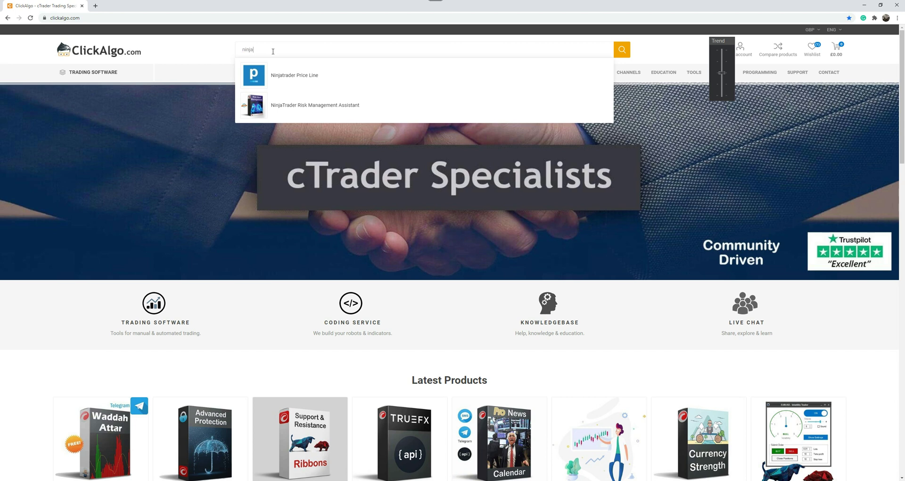
click(325, 105)
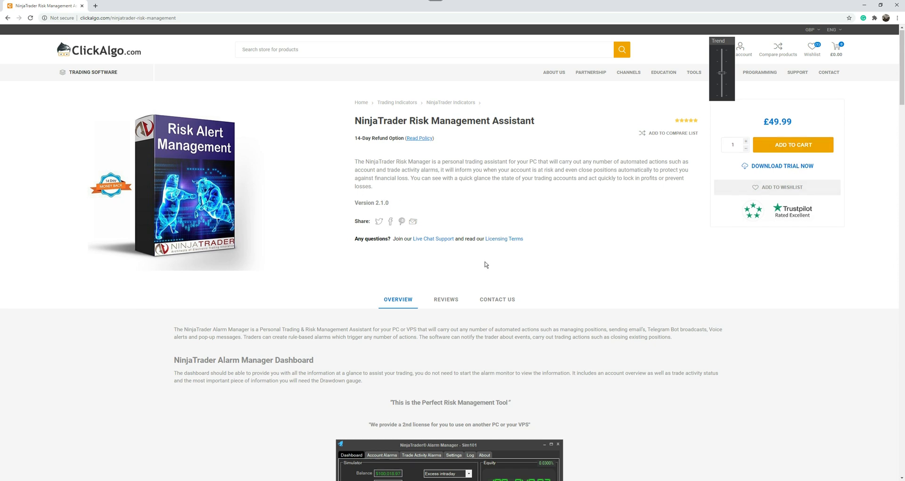
- Scroll through the product description and open 'How to Use the Dashboard' in a new tab
scroll(486, 264, down, 10)
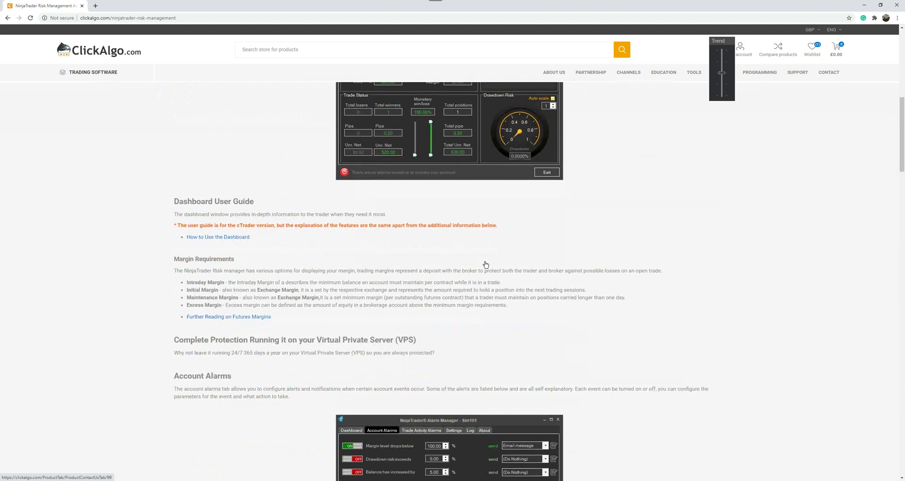
scroll(487, 265, down, 5)
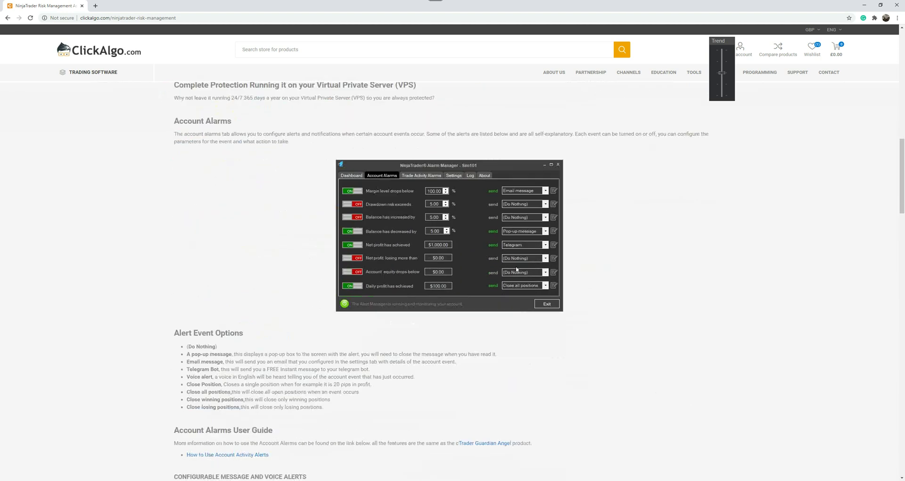
scroll(517, 269, down, 2)
scroll(378, 269, up, 4)
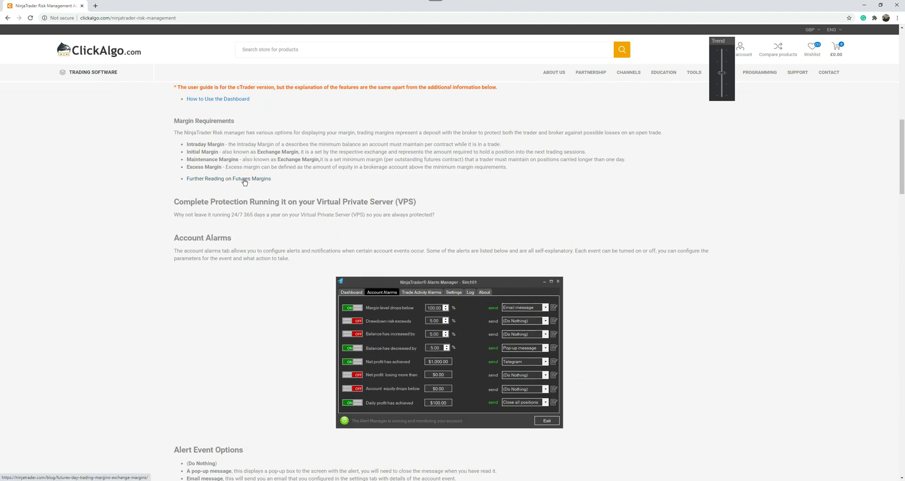
scroll(244, 182, up, 3)
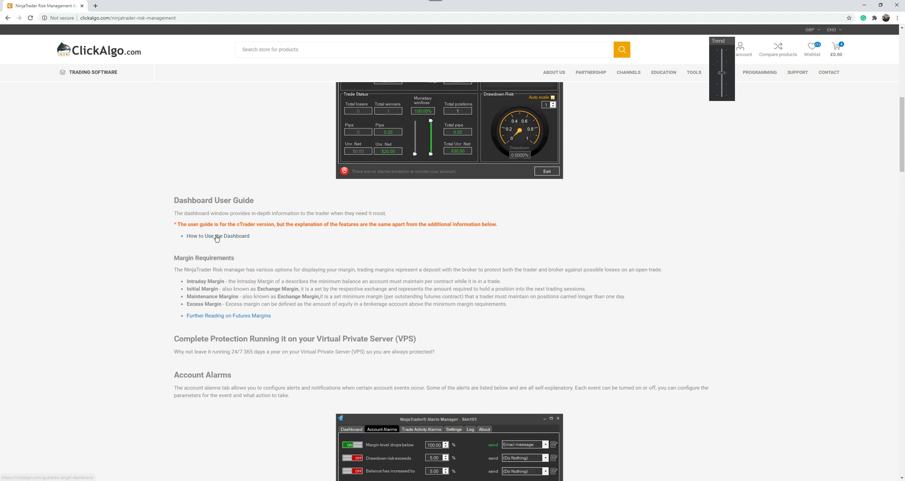
click(217, 237)
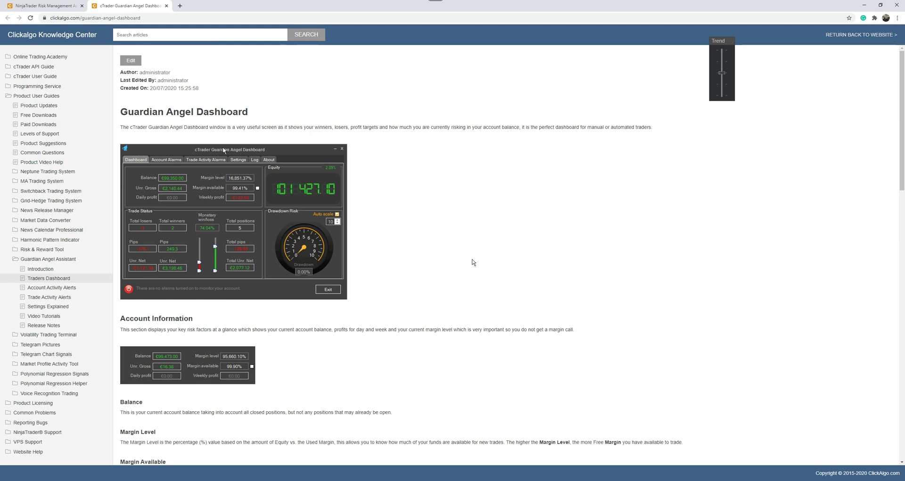
- Read the dashboard guide, then the Account Activity Alerts and Trade Activity Alerts guides
scroll(379, 231, down, 3)
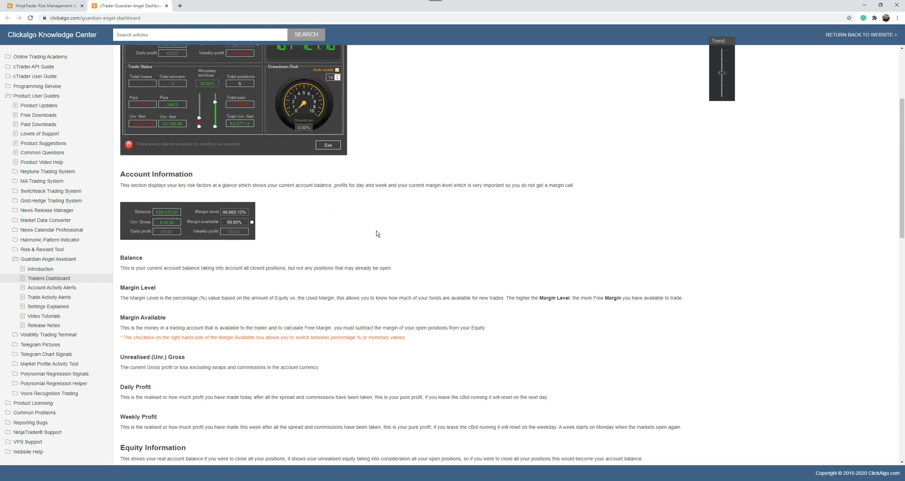
scroll(378, 234, down, 12)
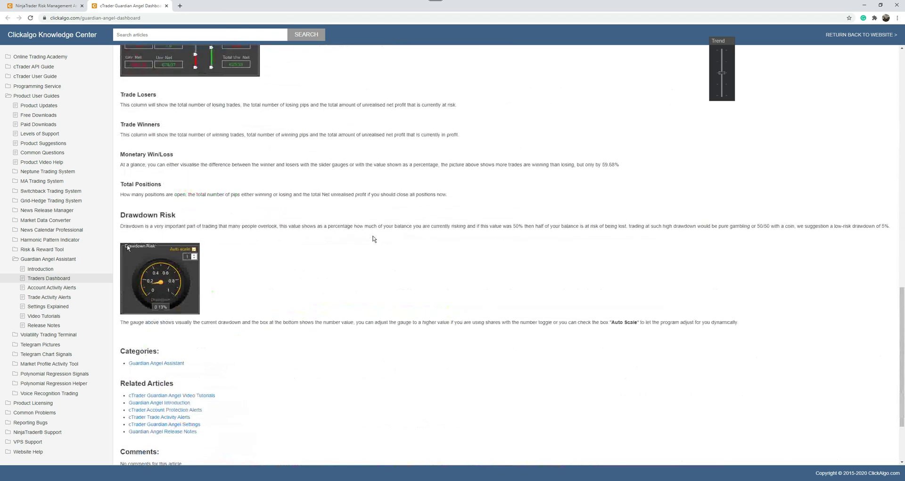
click(52, 288)
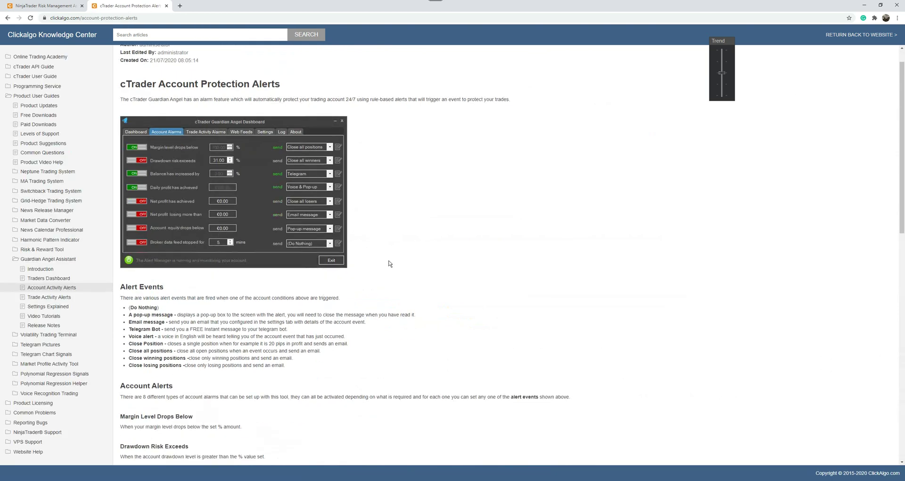
scroll(390, 264, down, 8)
click(49, 297)
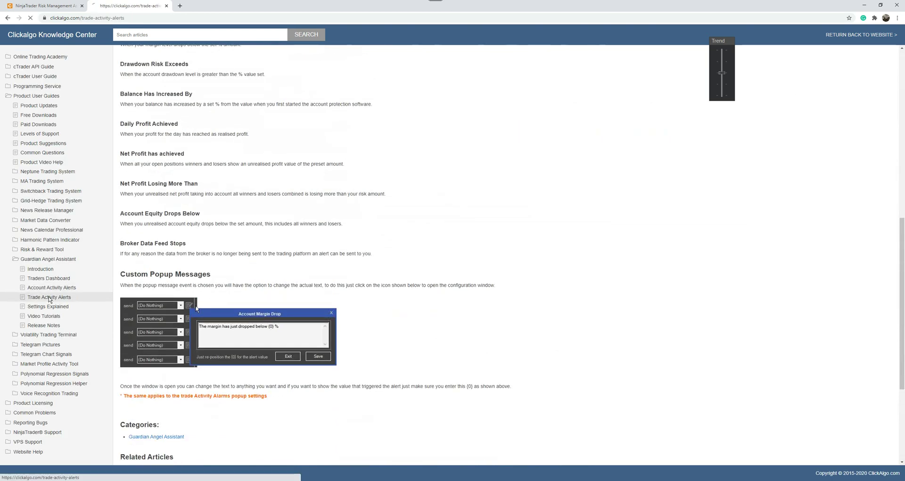
scroll(410, 245, down, 5)
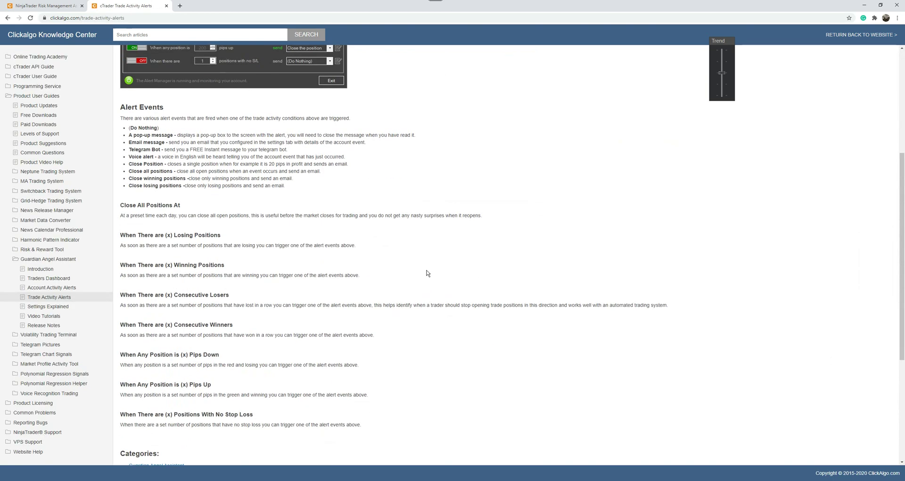
scroll(418, 265, up, 5)
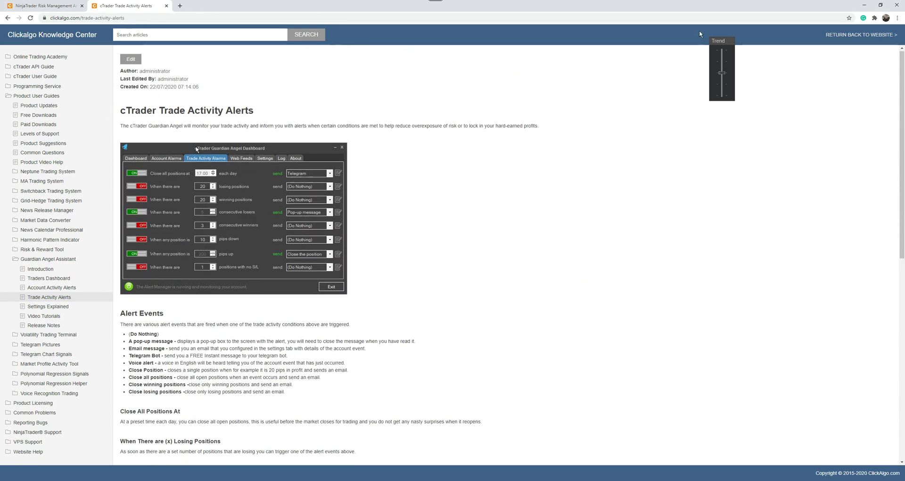
- Close the Knowledge Center guide tab and scroll back up to the £49.99 Risk Management Assistant price
click(166, 6)
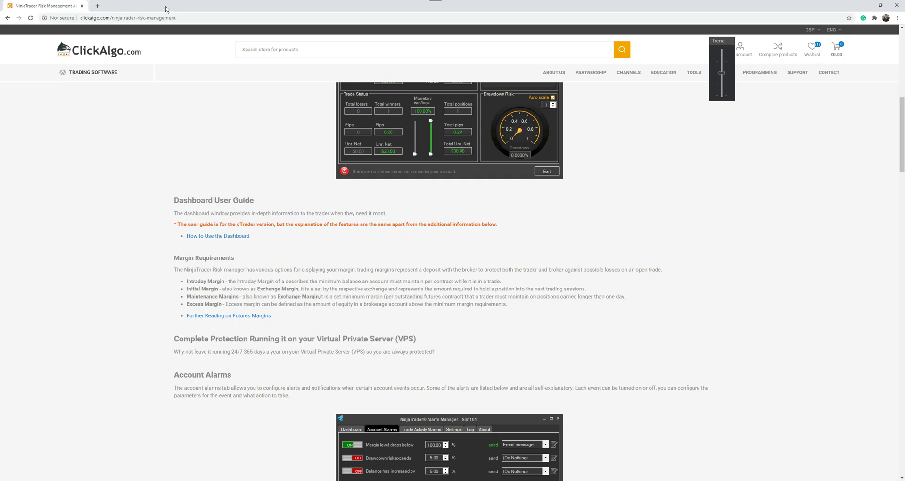
scroll(183, 114, up, 6)
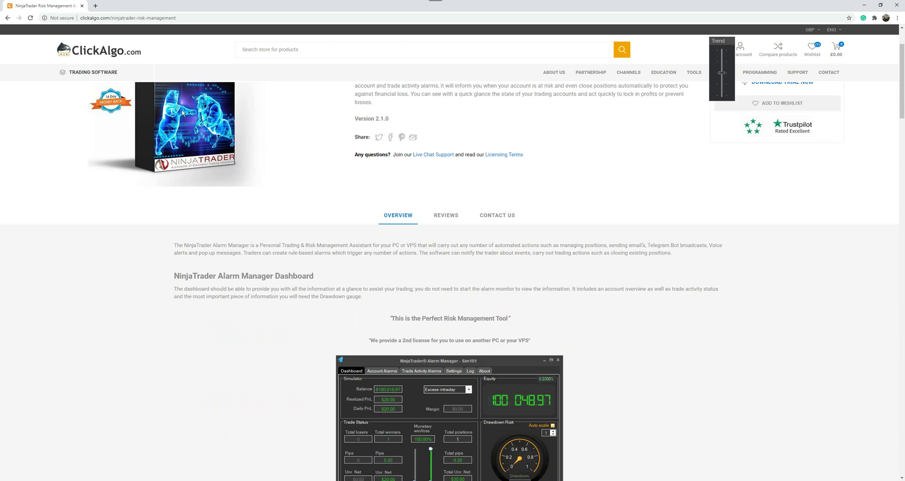
scroll(183, 113, up, 2)
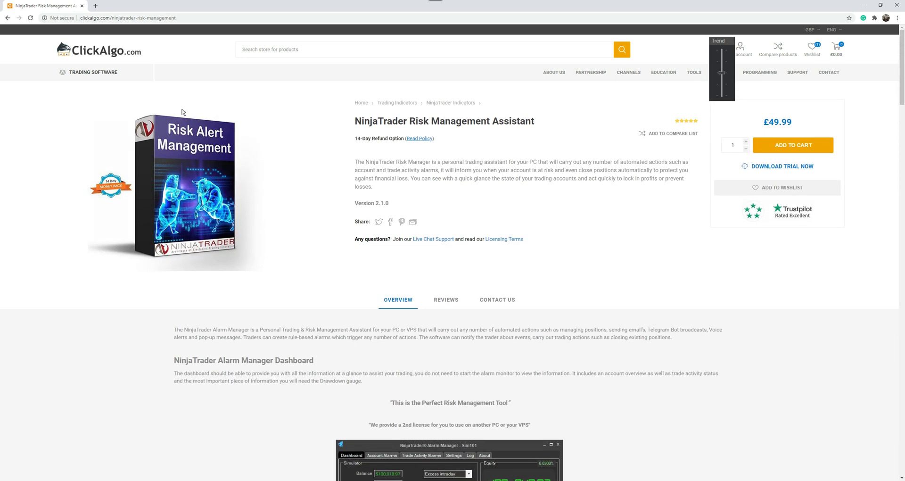